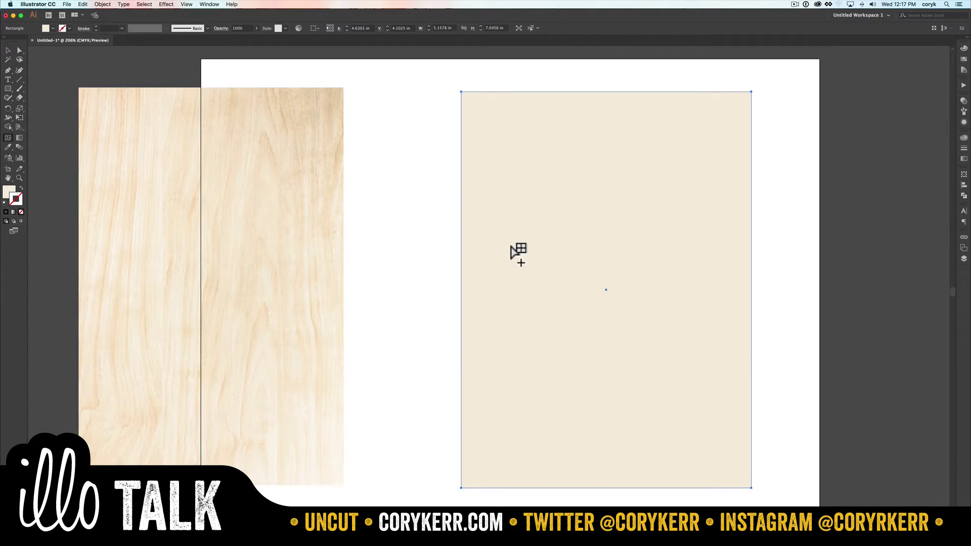
# Step: Add mesh points along one horizontal line in the lower part of the beige rectangle, creating seven vertical mesh lines across its width
pyautogui.click(491, 373)
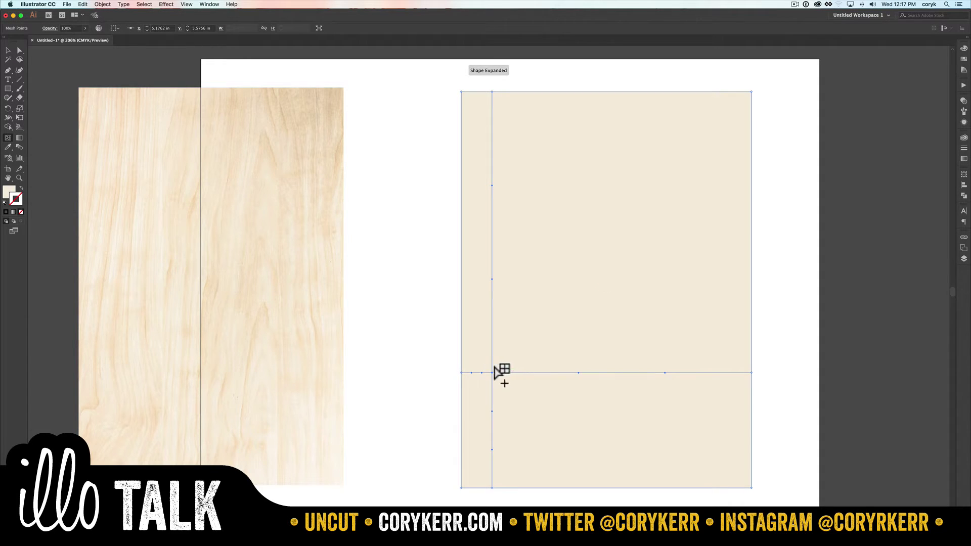
pyautogui.click(533, 372)
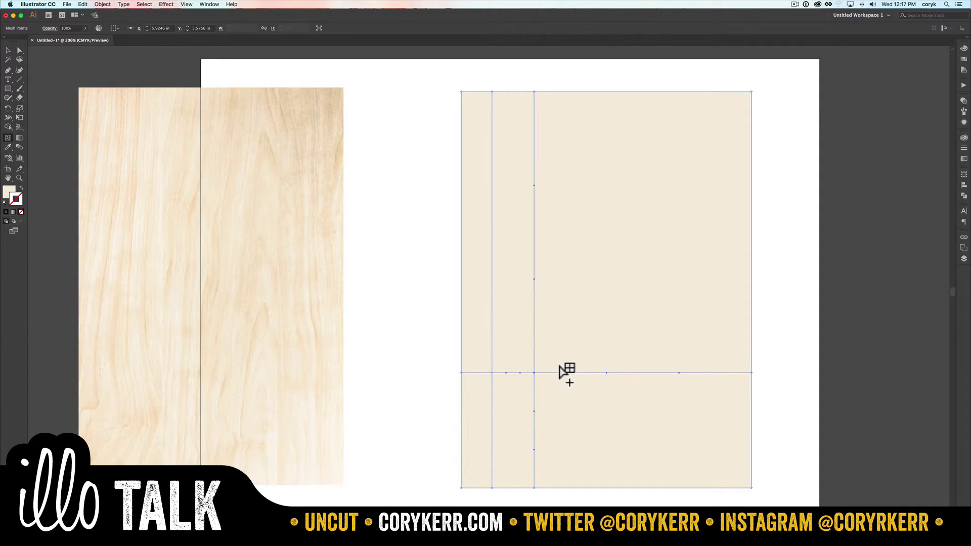
pyautogui.click(567, 372)
pyautogui.click(616, 372)
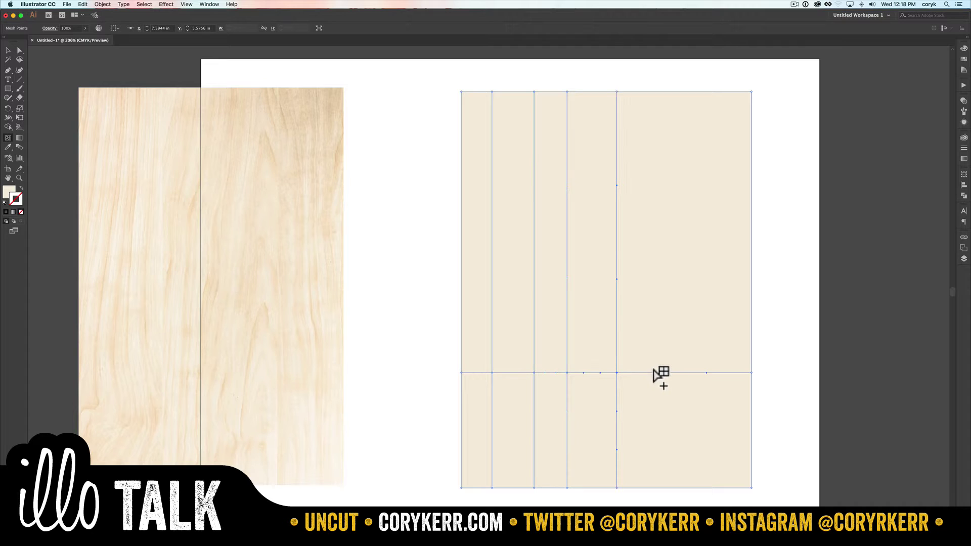
pyautogui.click(657, 373)
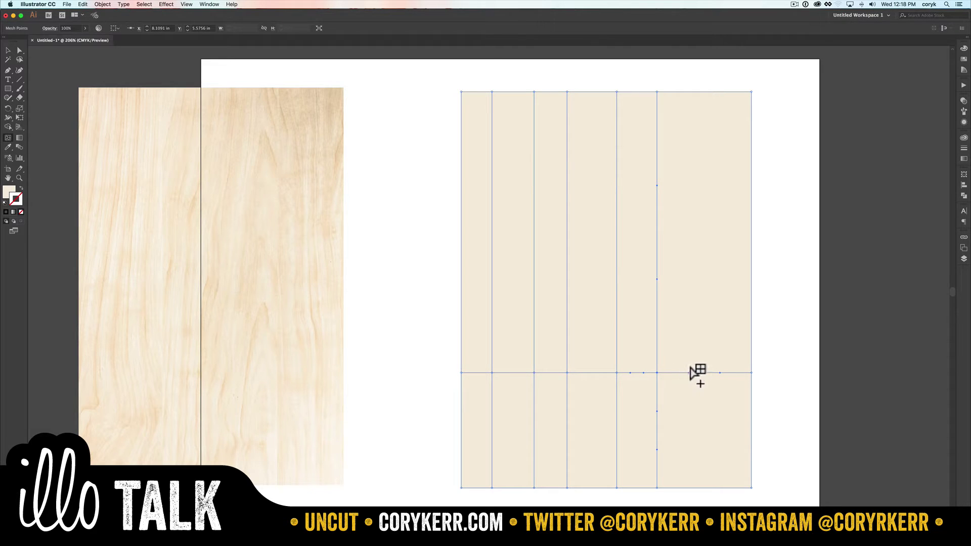
pyautogui.click(699, 372)
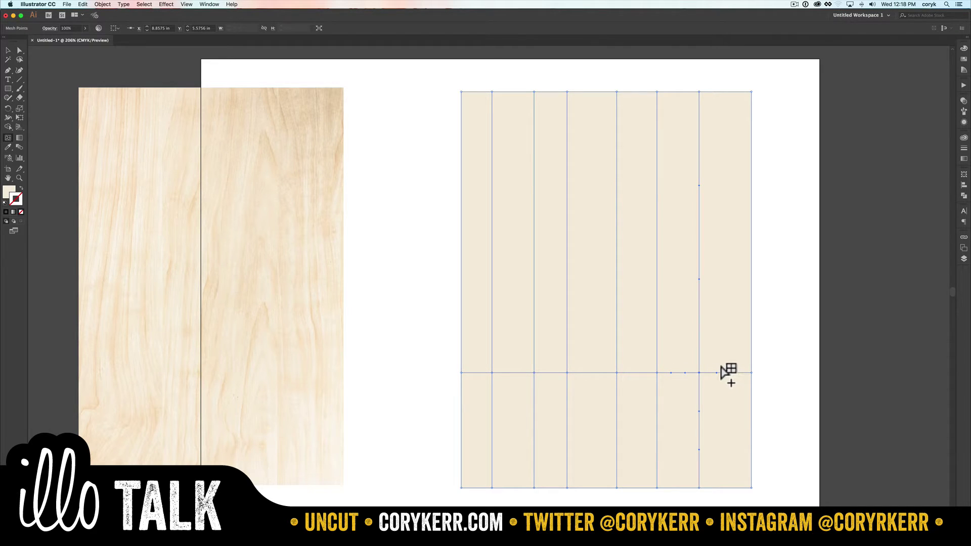
pyautogui.click(729, 373)
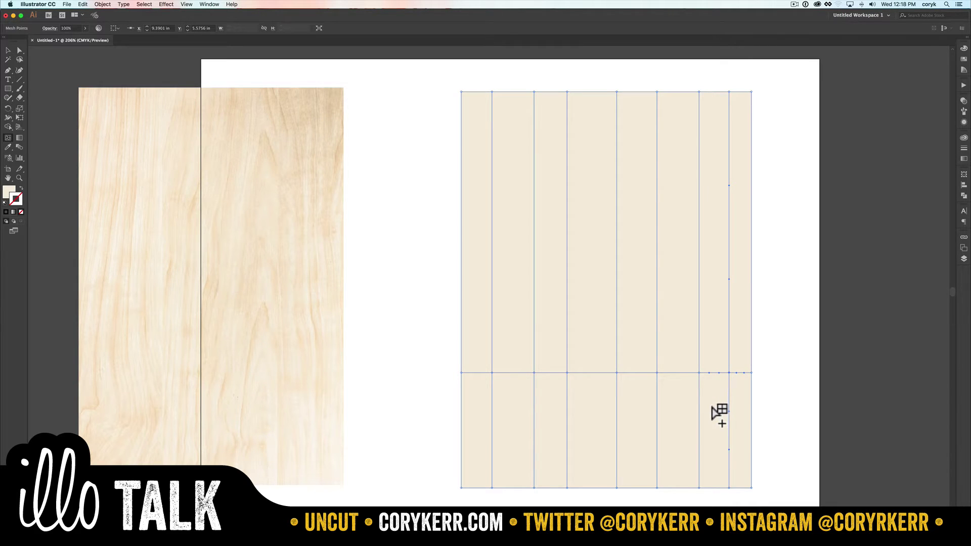
# Step: Draw a small beige swatch rectangle between the photo and the mesh, and duplicate it downward into an evenly spaced column of four
pyautogui.press('m')
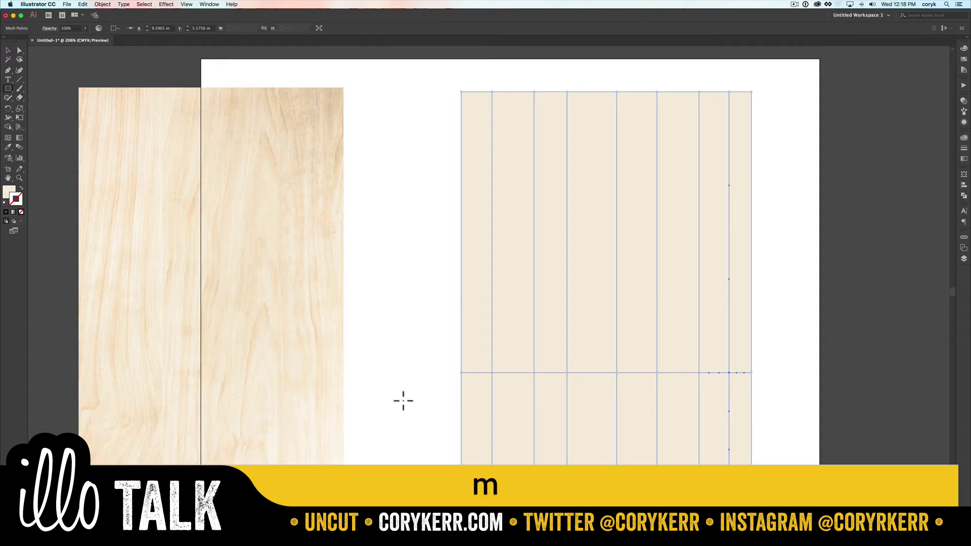
pyautogui.moveTo(385, 298)
pyautogui.mouseDown()
pyautogui.moveTo(410, 352)
pyautogui.moveTo(390, 313)
pyautogui.moveTo(391, 328)
pyautogui.mouseUp()
pyautogui.press('v')
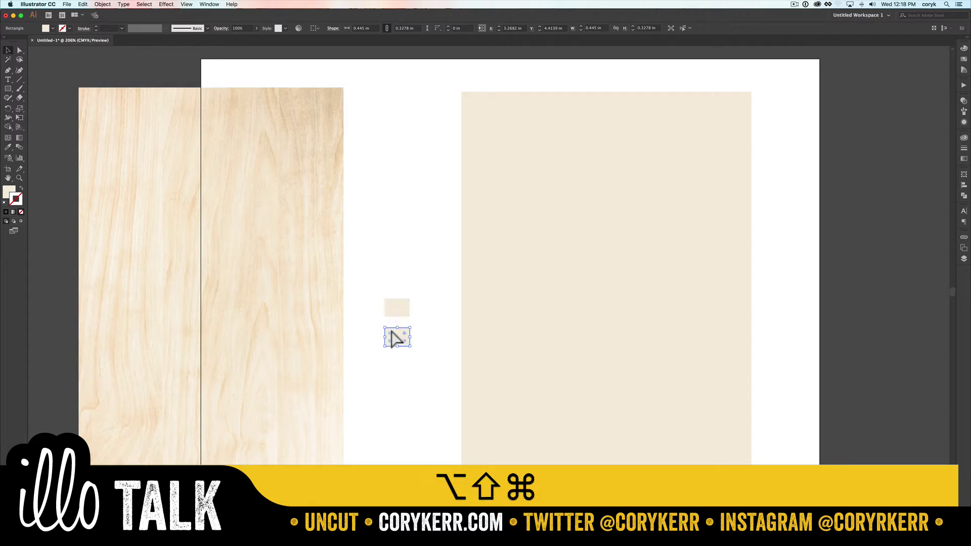
pyautogui.press('super+d')
pyautogui.press('super+d')
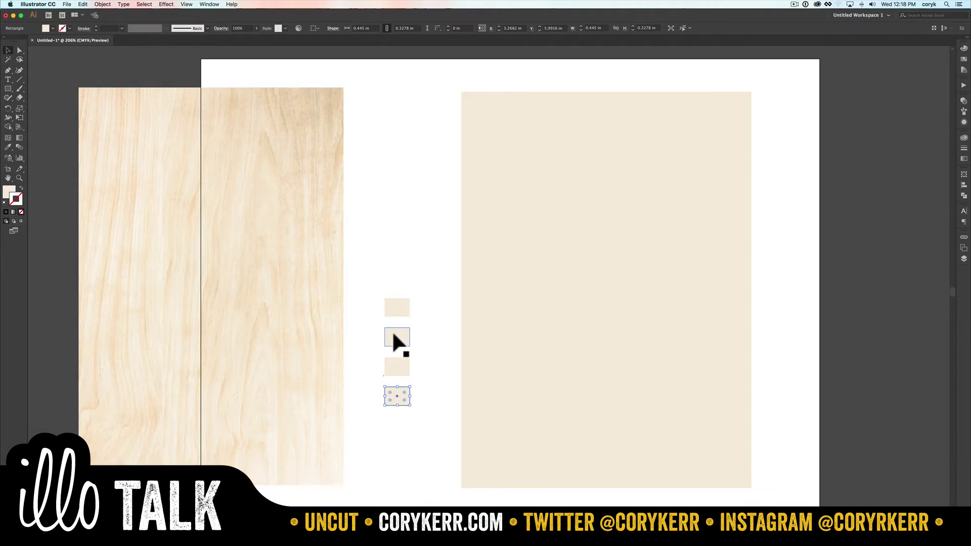
# Step: Sample a tan from the wood photo as the bottom swatch's fill and remove its stroke
pyautogui.press('i')
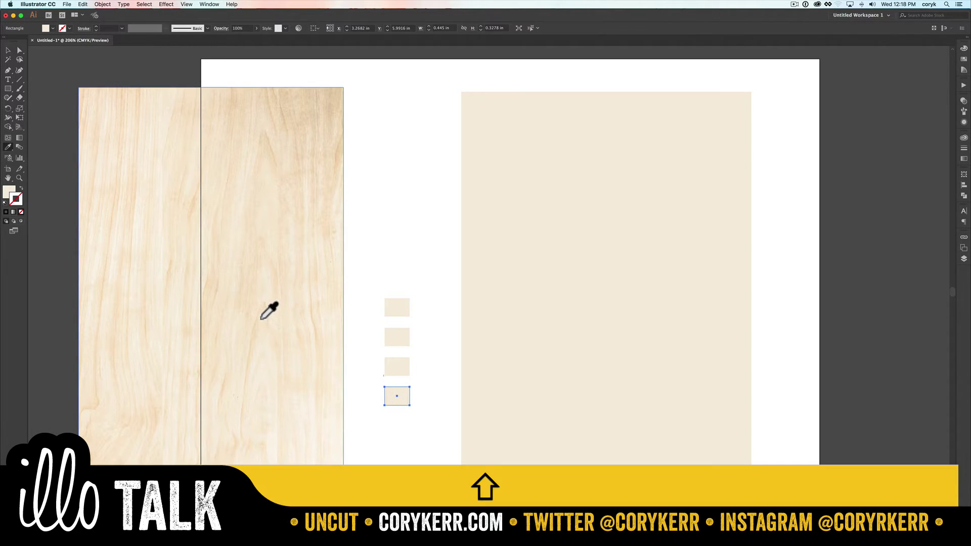
pyautogui.keyDown('shift'); pyautogui.click(269, 311); pyautogui.keyUp('shift')
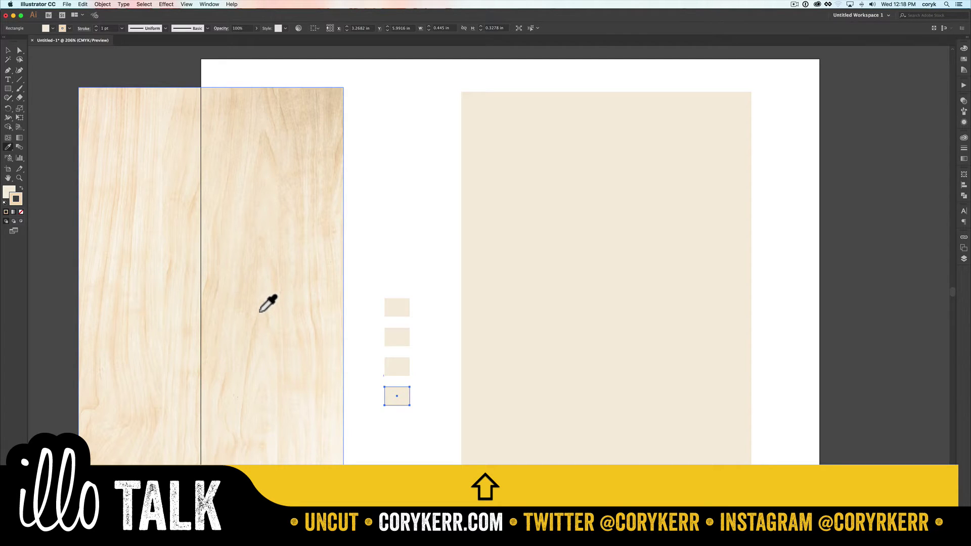
pyautogui.hotkey('shift', 'z')
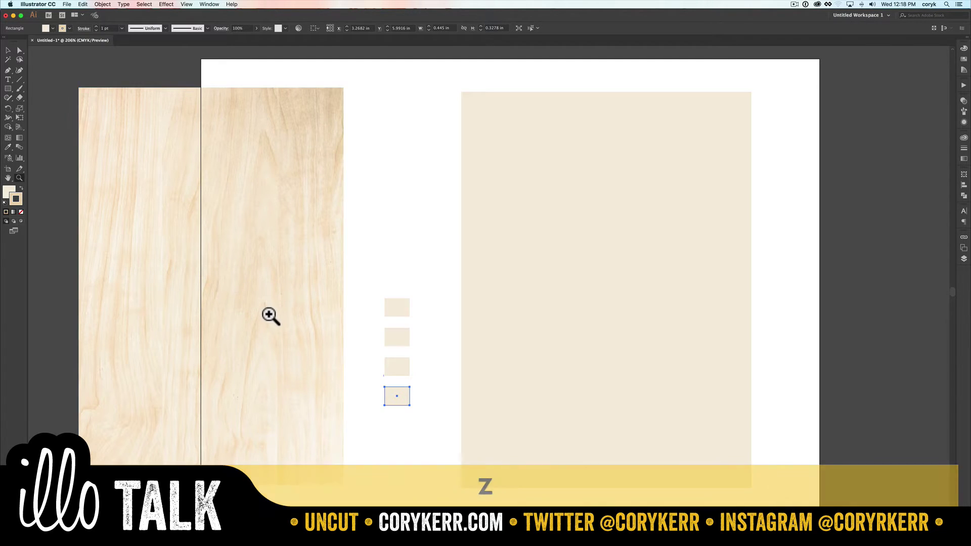
pyautogui.hotkey('shift', 'x')
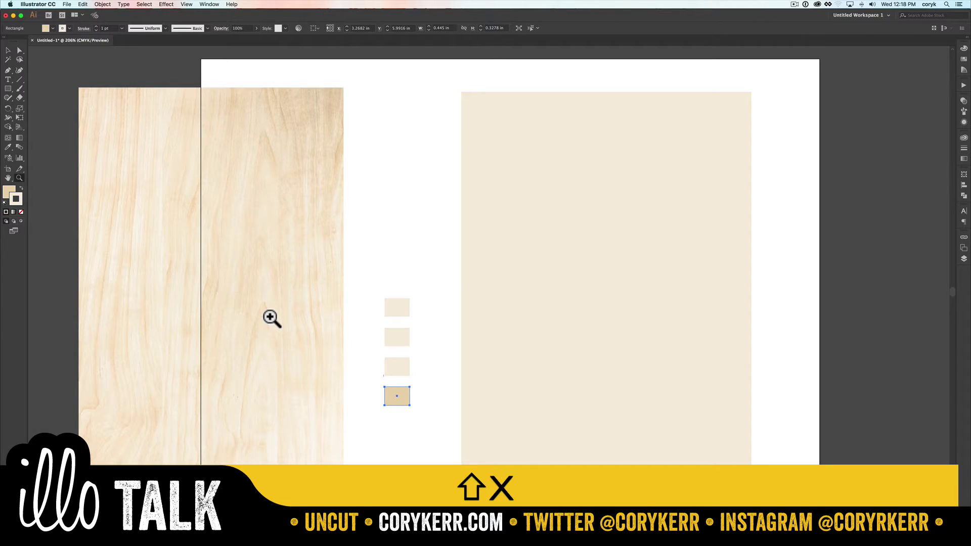
pyautogui.press('/')
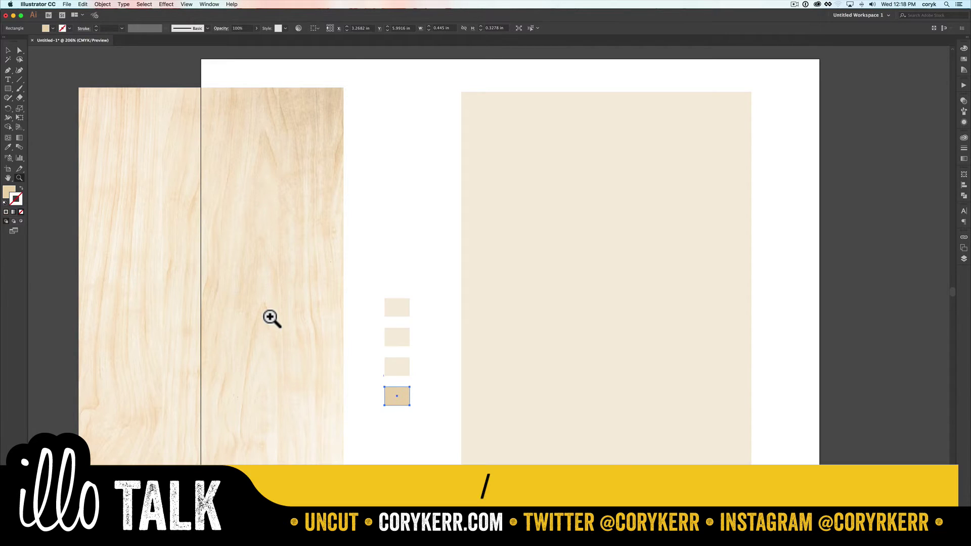
# Step: Sample a darker tan from the wood grain as the bottom swatch's fill and apply it to the swatch directly above
pyautogui.press('x')
pyautogui.press('i')
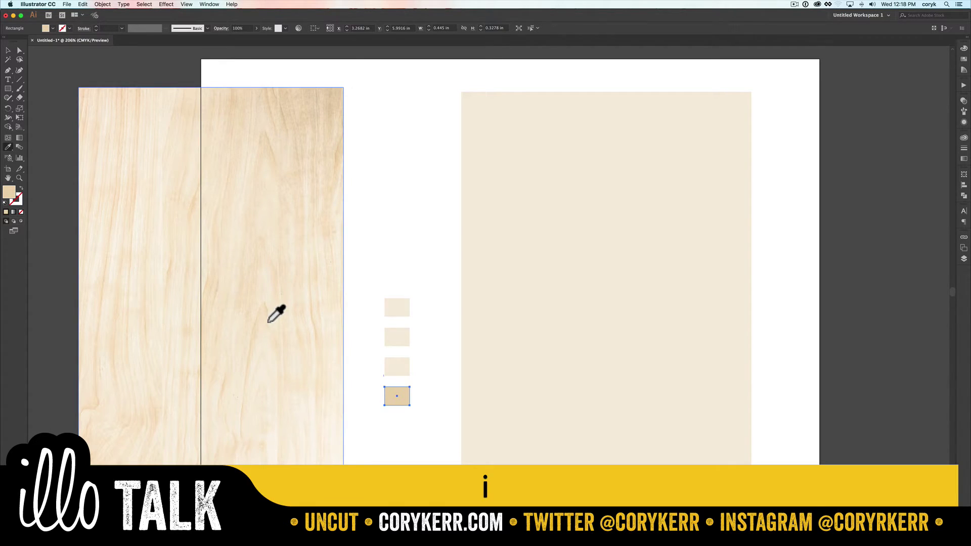
pyautogui.keyDown('shift'); pyautogui.click(305, 320); pyautogui.keyUp('shift')
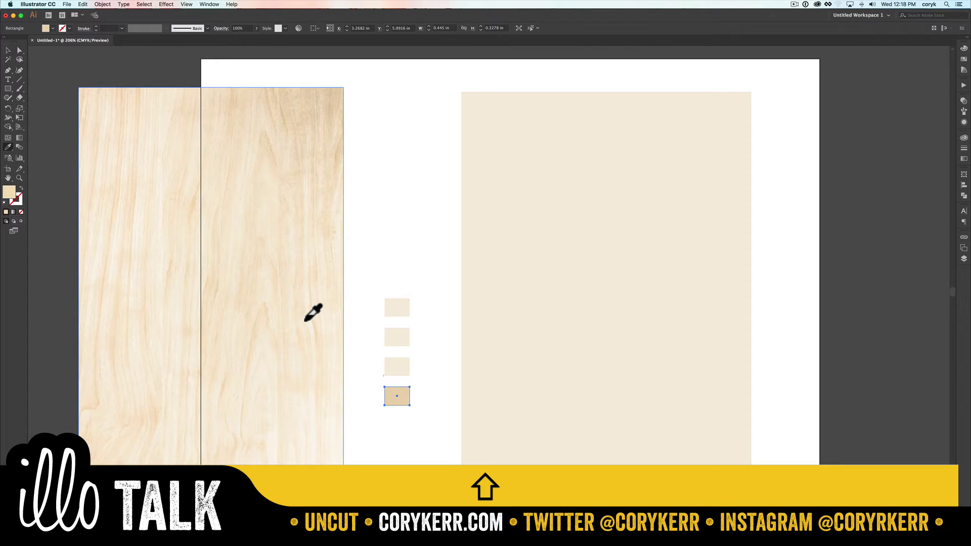
pyautogui.keyDown('shift'); pyautogui.click(303, 320); pyautogui.keyUp('shift')
pyautogui.keyDown('shift'); pyautogui.click(304, 318); pyautogui.keyUp('shift')
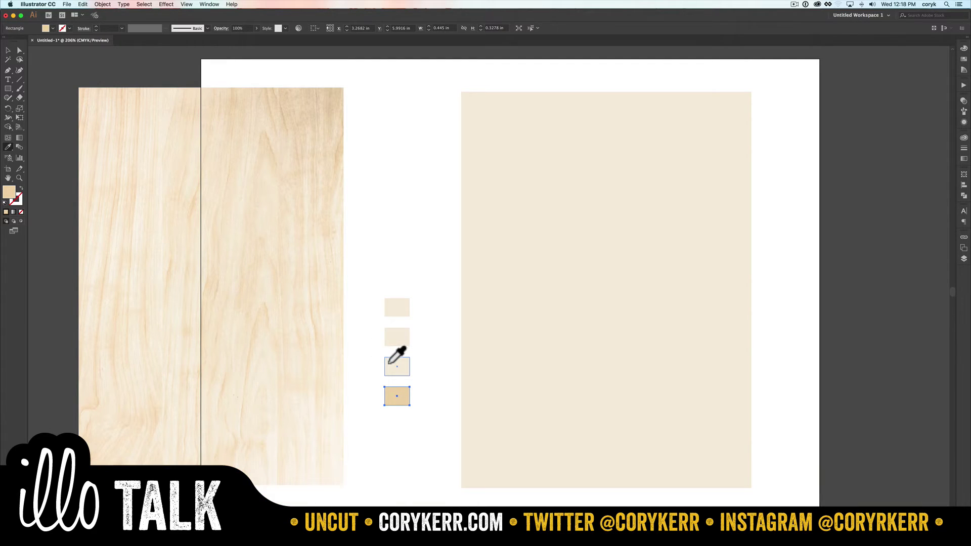
pyautogui.keyDown('alt'); pyautogui.click(391, 364); pyautogui.keyUp('alt')
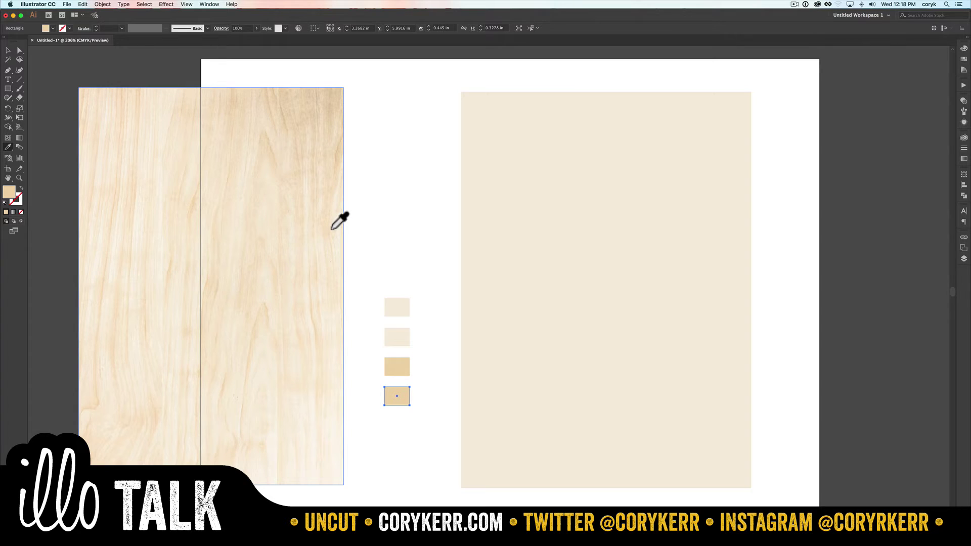
# Step: Sample a light cream from the wood photo for the bottom swatch and move that swatch so it overlaps the top one
pyautogui.click(332, 228)
pyautogui.press('v')
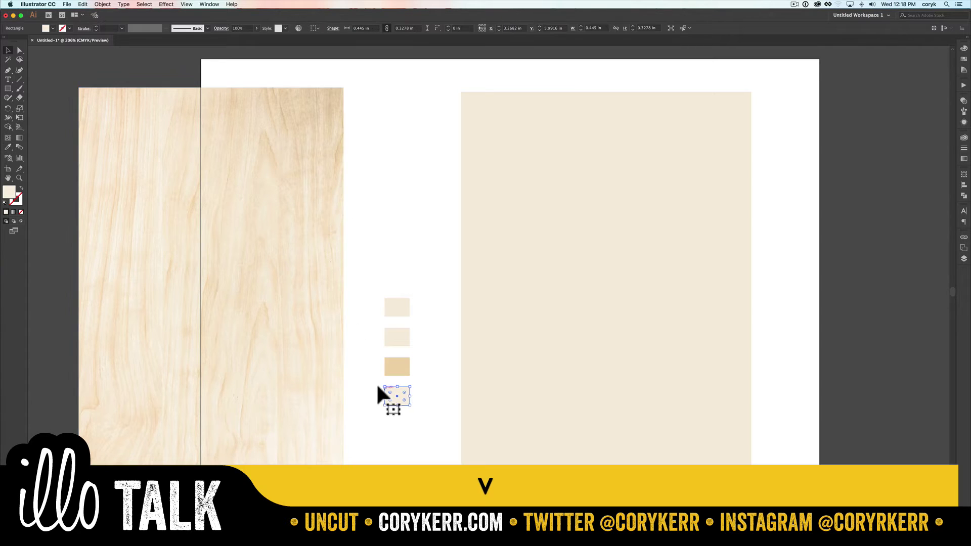
pyautogui.moveTo(392, 385); pyautogui.dragTo(406, 303)
pyautogui.click(431, 347)
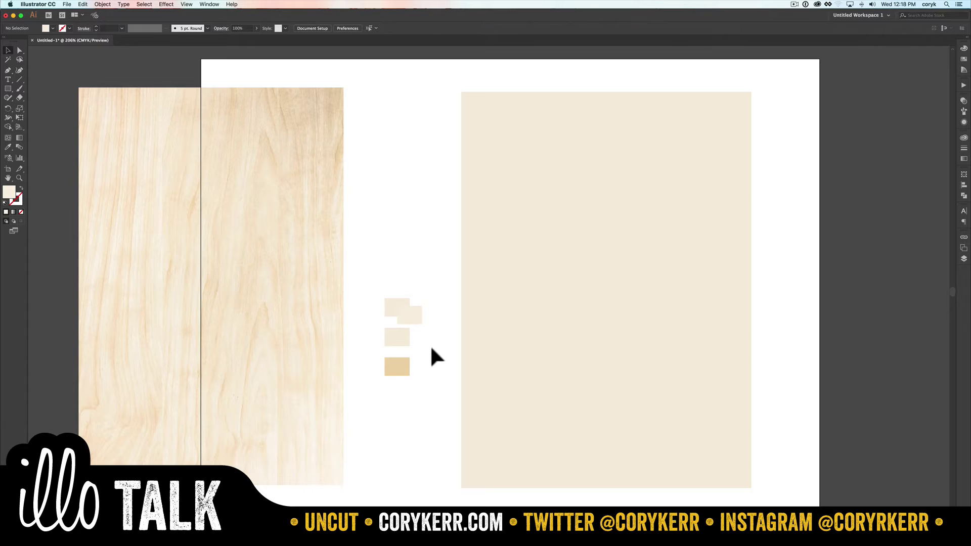
# Step: Recolor the second beige swatch with a peach tone sampled from the magnified grain of the wood photo
pyautogui.press('z')
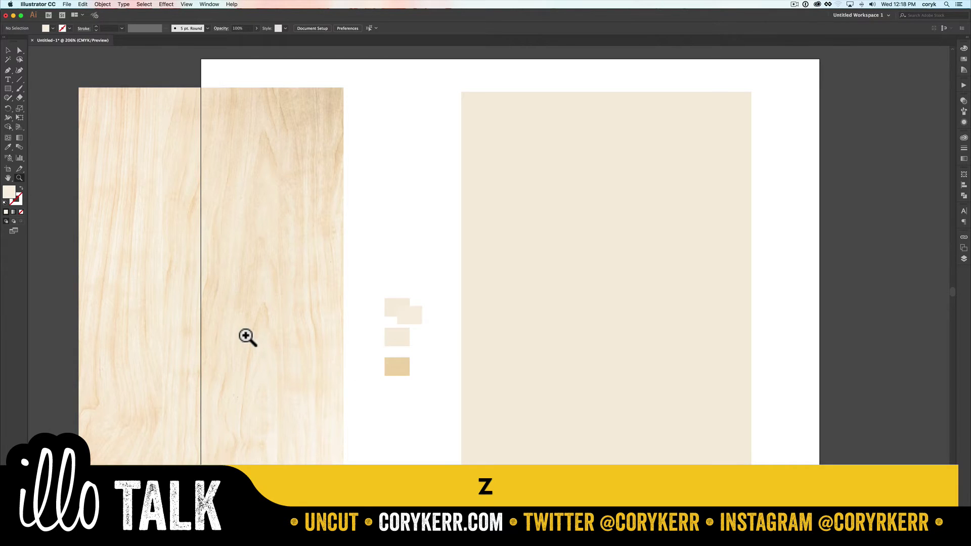
pyautogui.press('v')
pyautogui.click(396, 337)
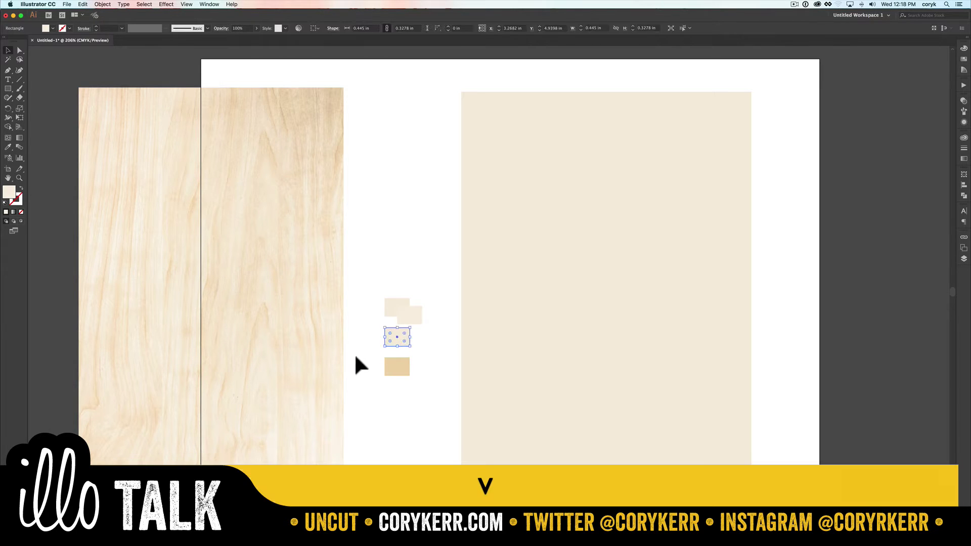
pyautogui.press('z')
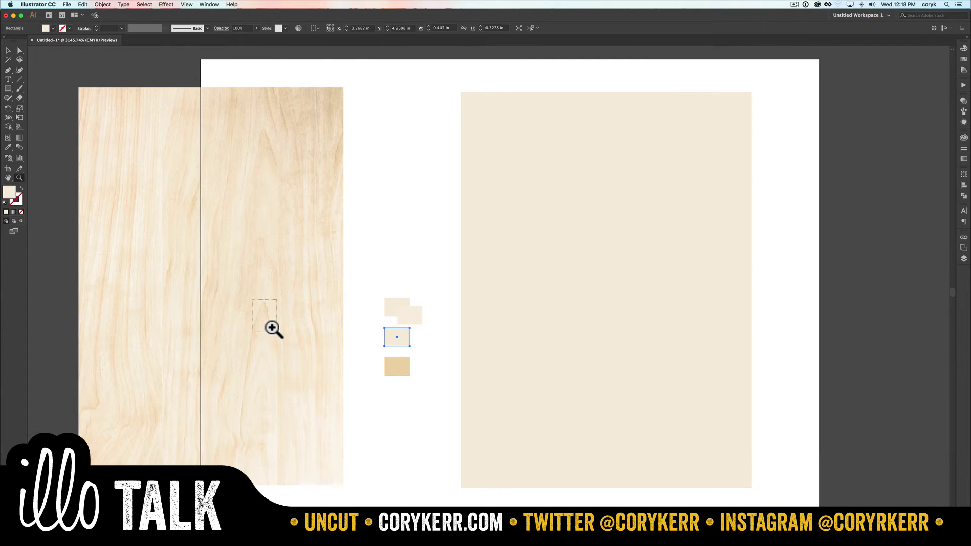
pyautogui.click(273, 329)
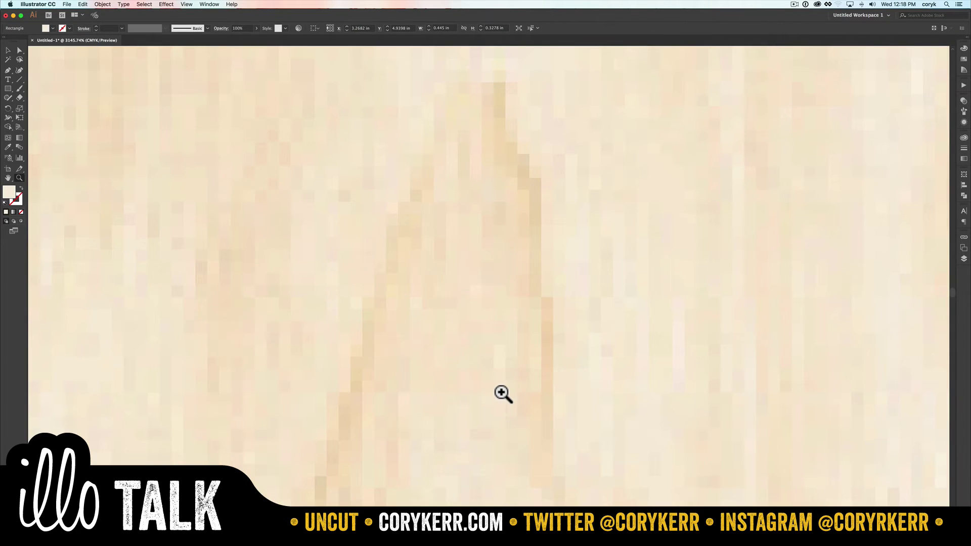
pyautogui.press('i')
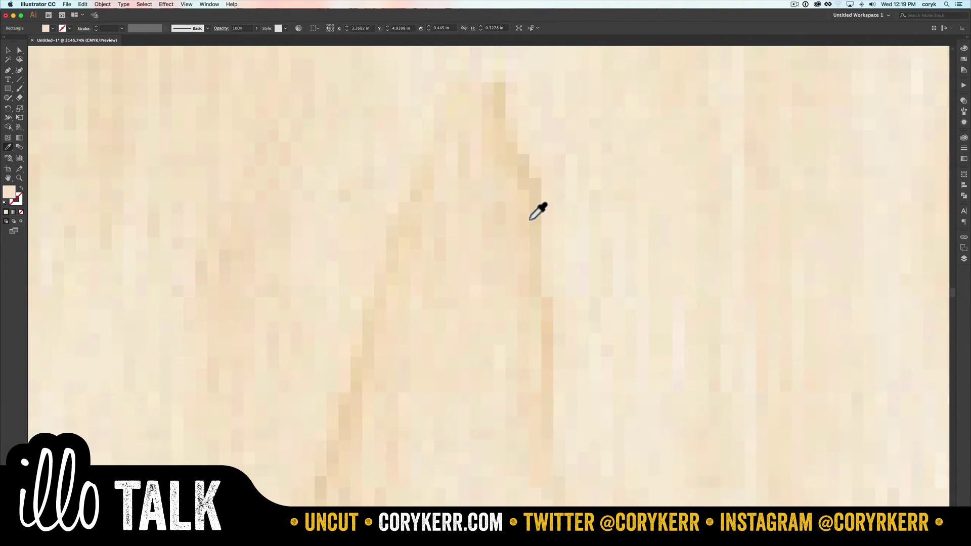
pyautogui.press('super+0')
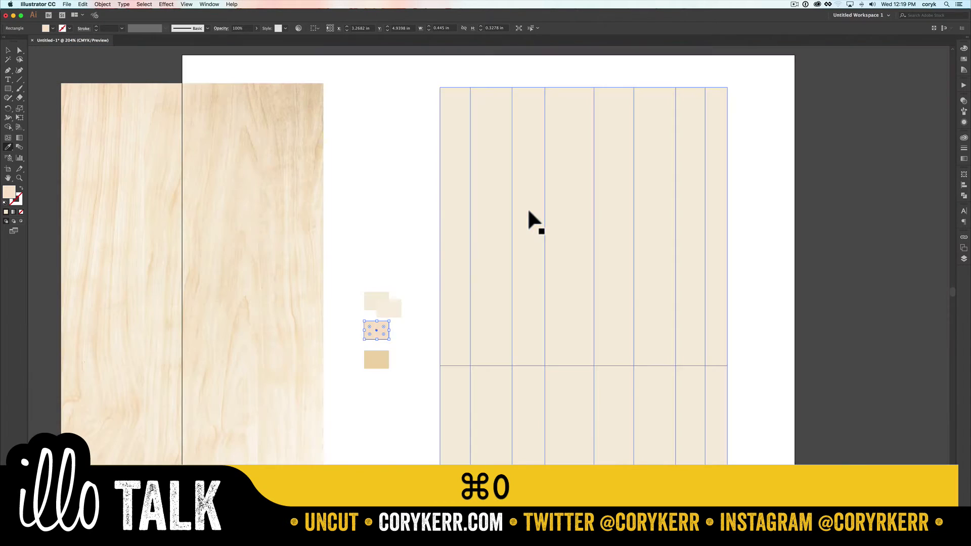
pyautogui.keyDown('shift'); pyautogui.keyDown('super'); pyautogui.click(470, 215); pyautogui.keyUp('super'); pyautogui.keyUp('shift')
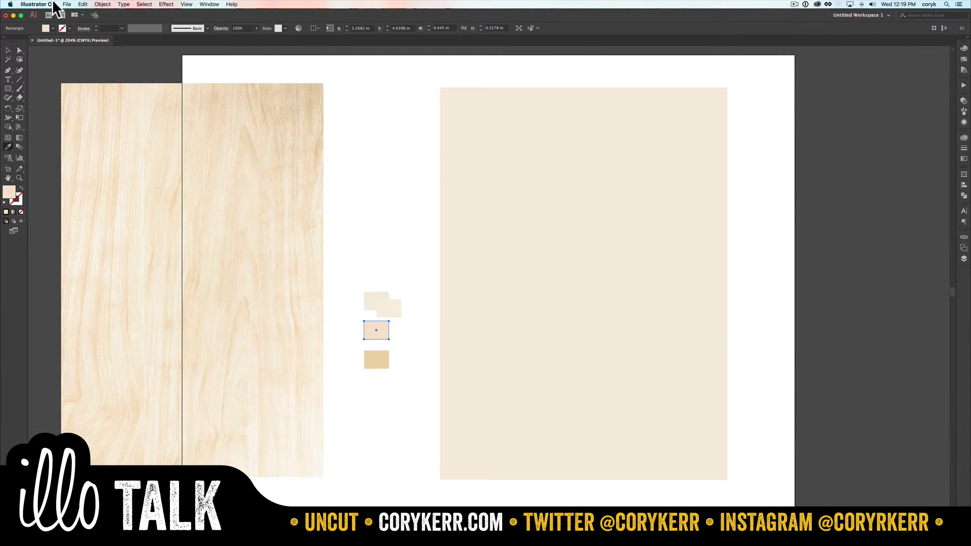
pyautogui.keyDown('shift'); pyautogui.keyDown('super'); pyautogui.click(183, 178); pyautogui.keyUp('super'); pyautogui.keyUp('shift')
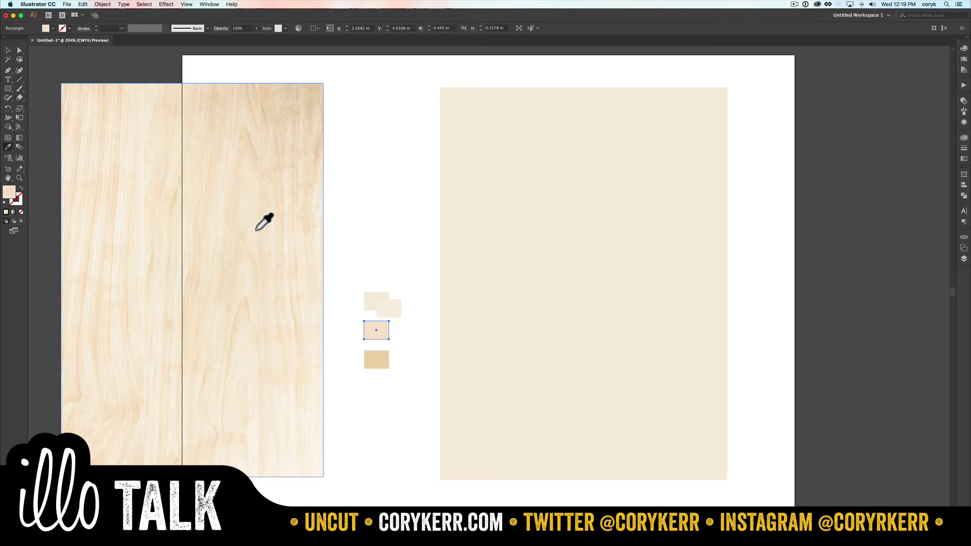
# Step: Move the peach swatch up so it overlaps the original beige swatch and the light cream one
pyautogui.press('v')
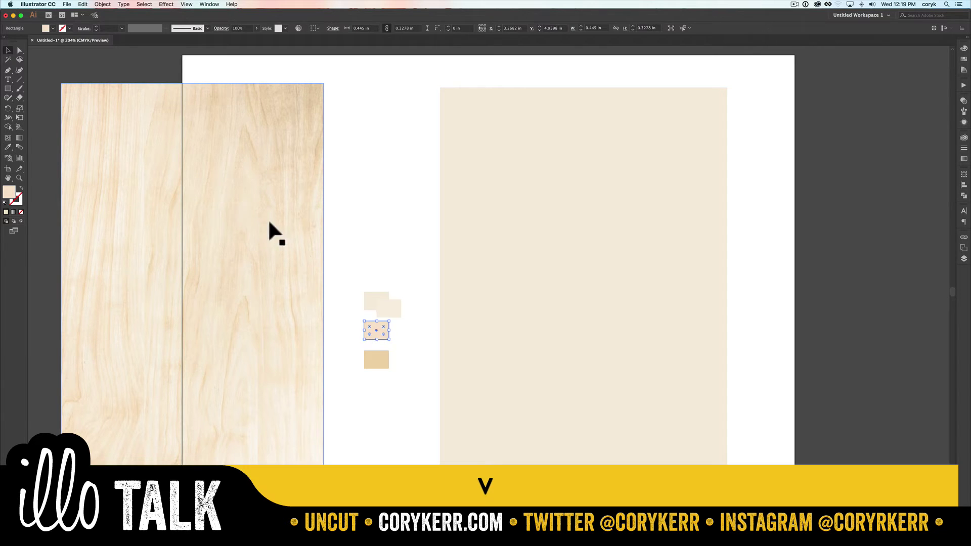
pyautogui.click(331, 239)
pyautogui.moveTo(376, 320); pyautogui.dragTo(375, 303)
pyautogui.click(405, 338)
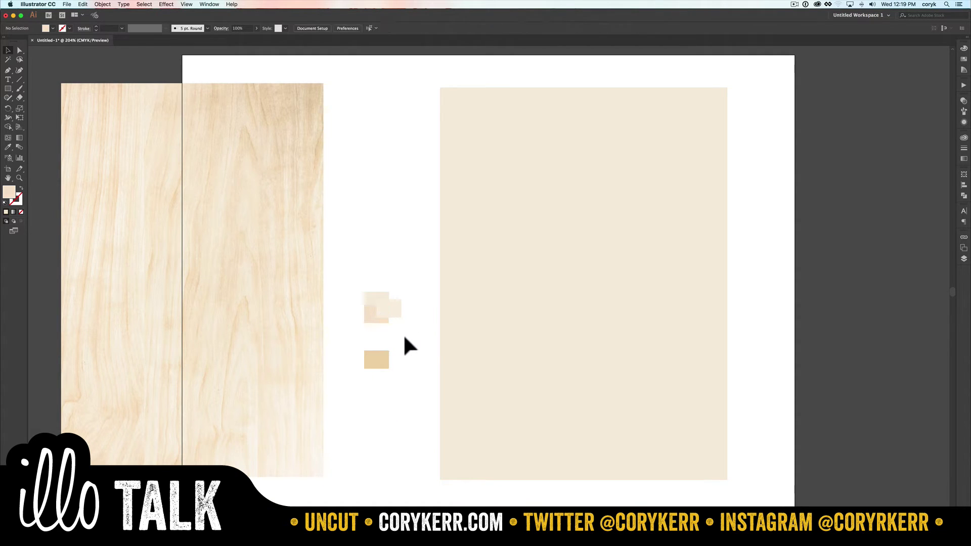
# Step: Delete the original beige swatch at the top of the group
pyautogui.click(394, 308)
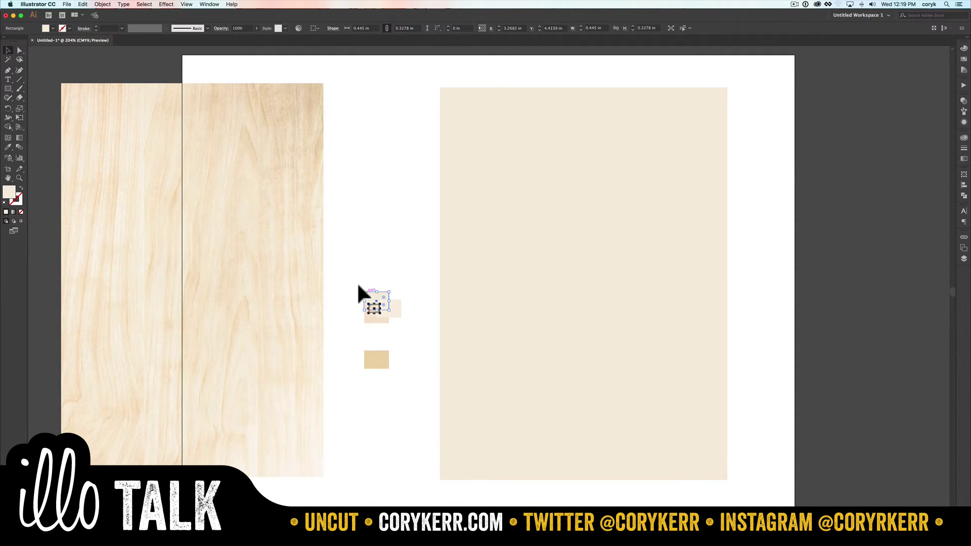
pyautogui.press('super+shift+a')
pyautogui.press('p')
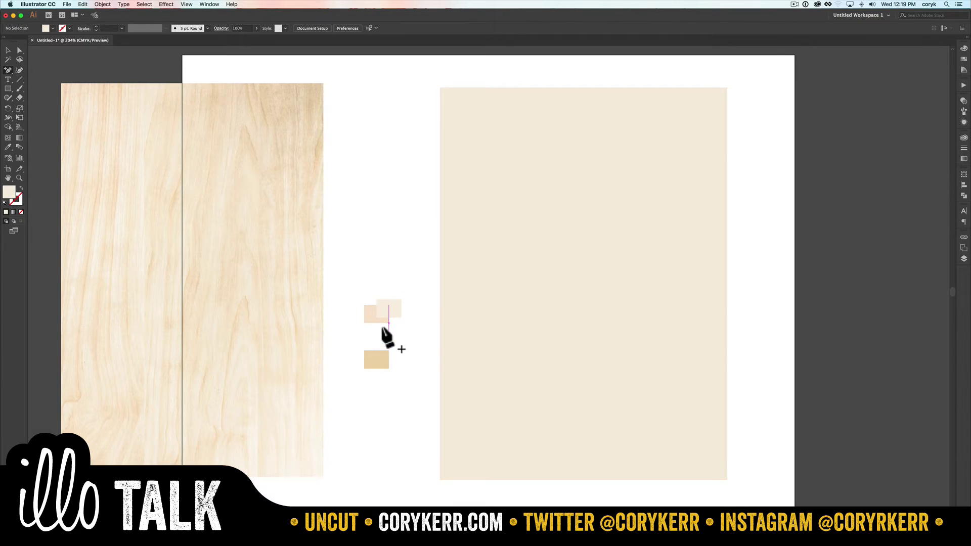
# Step: Move the tan swatch up to overlap the peach one, and place the light cream swatch above, near the mesh rectangle's edge
pyautogui.press('v')
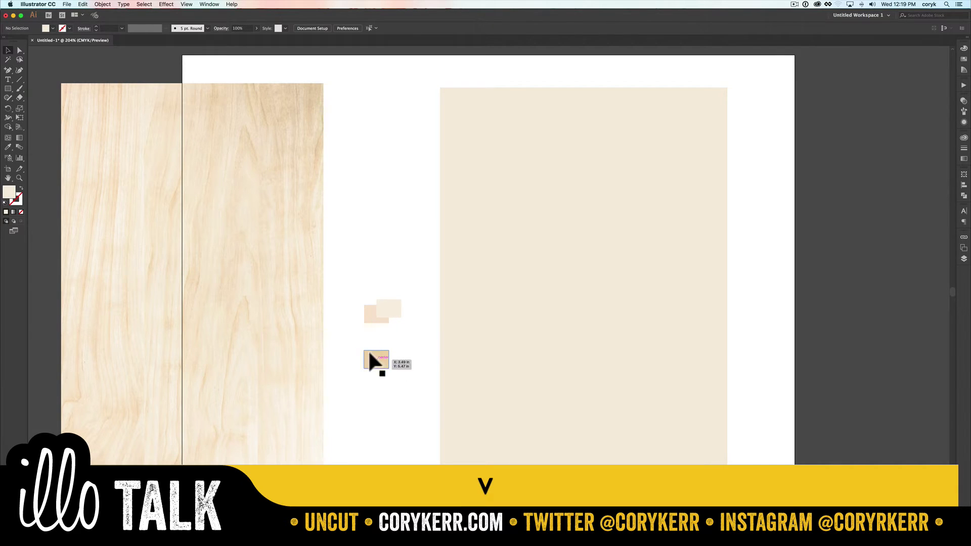
pyautogui.moveTo(368, 350); pyautogui.dragTo(377, 307)
pyautogui.click(405, 338)
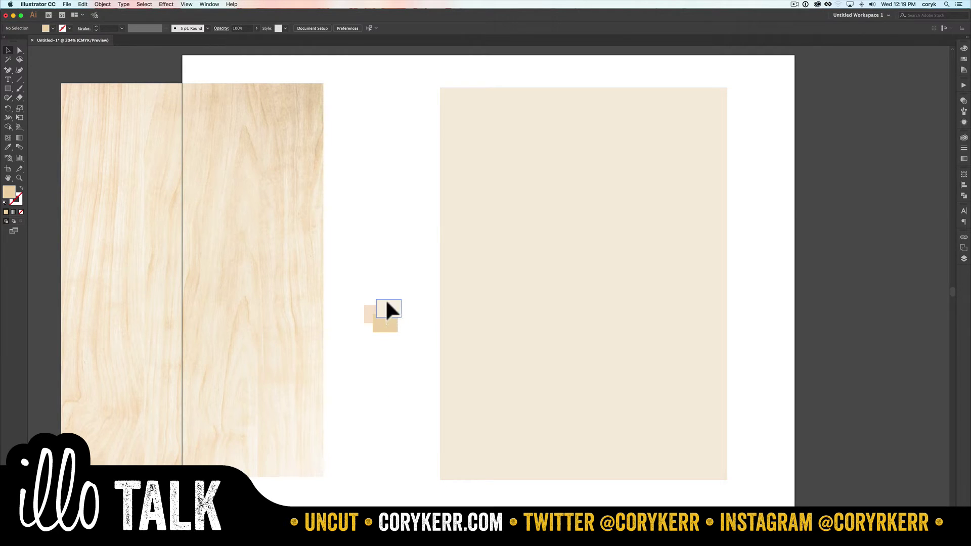
pyautogui.moveTo(388, 308); pyautogui.dragTo(422, 241)
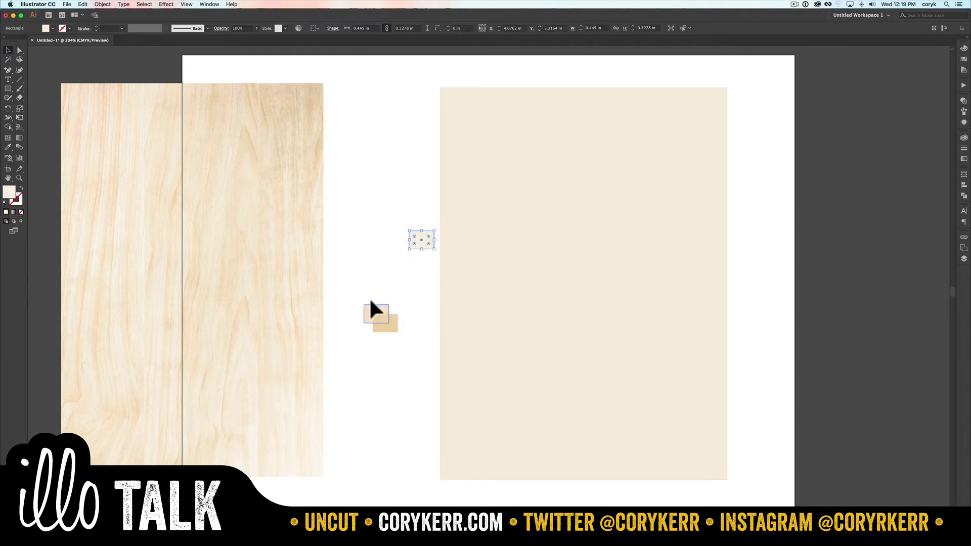
# Step: Arrange the peach and tan swatches in a column under the light cream one, beside the mesh rectangle
pyautogui.moveTo(373, 307); pyautogui.dragTo(420, 276)
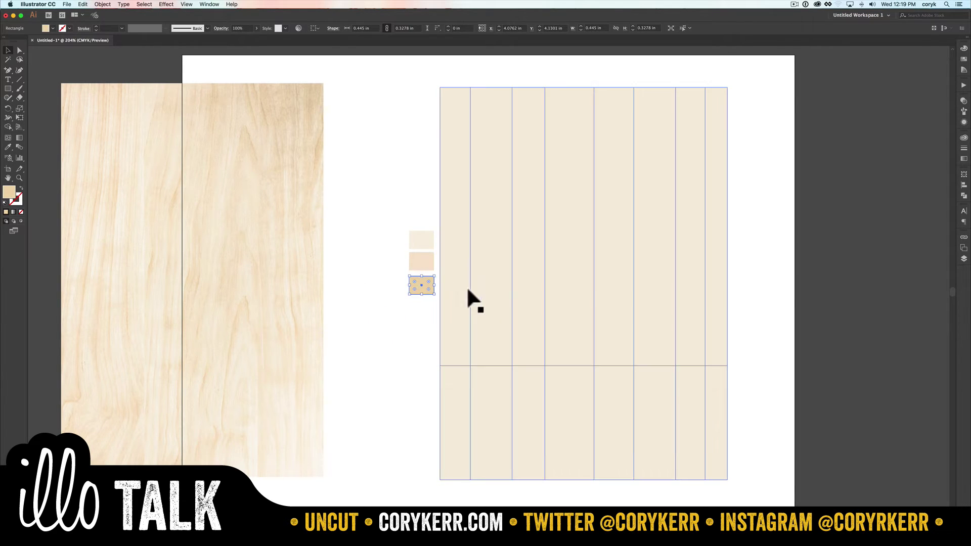
# Step: Color the first interior mesh point on the horizontal mesh line with the tan swatch
pyautogui.click(479, 294)
pyautogui.press('a')
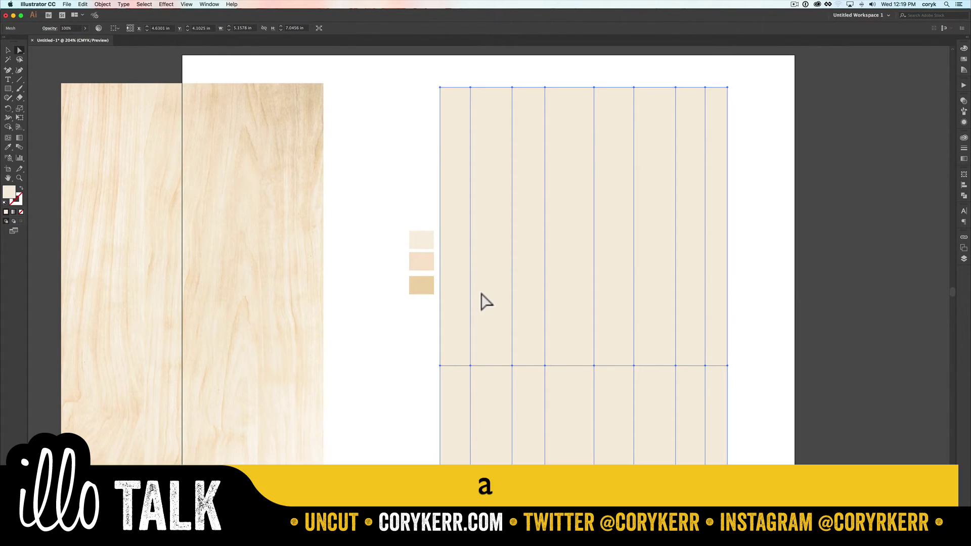
pyautogui.click(463, 361)
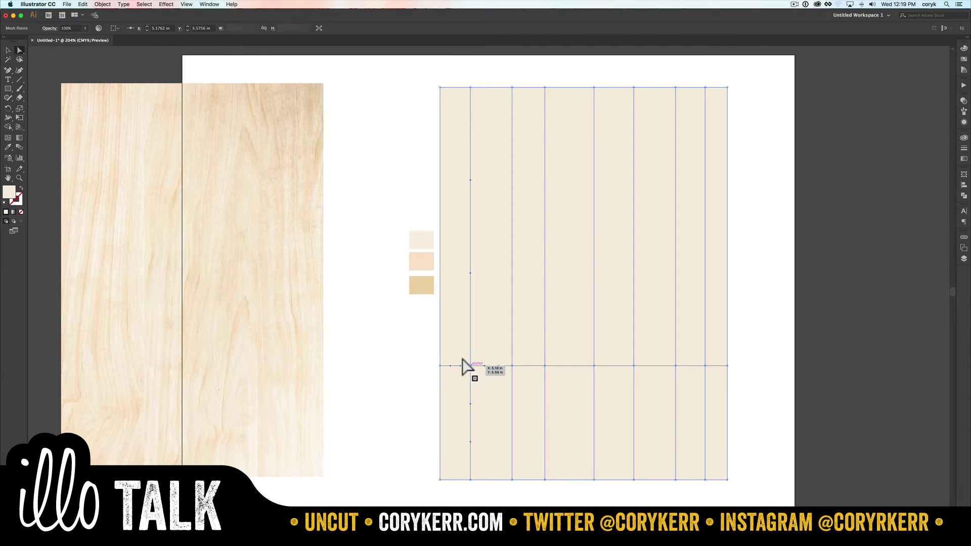
pyautogui.press('i')
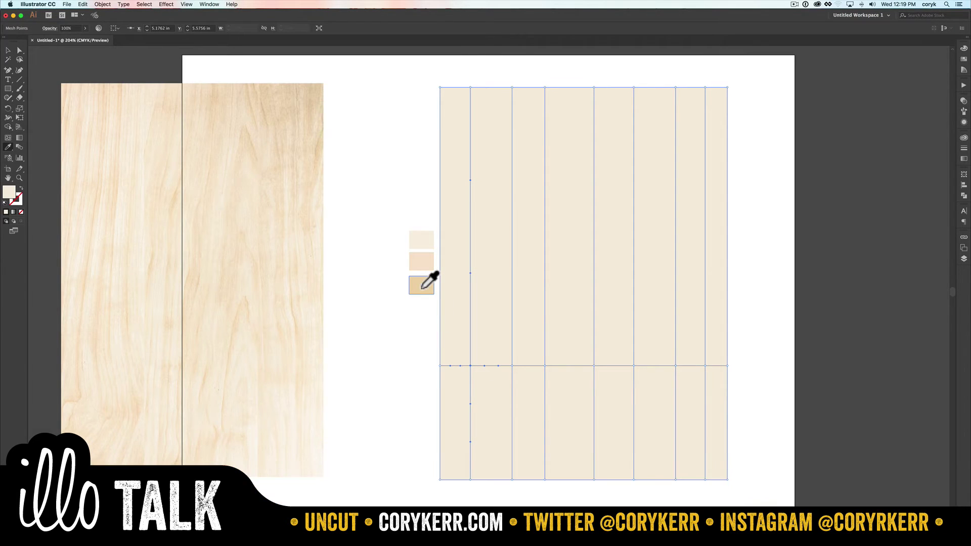
pyautogui.click(422, 287)
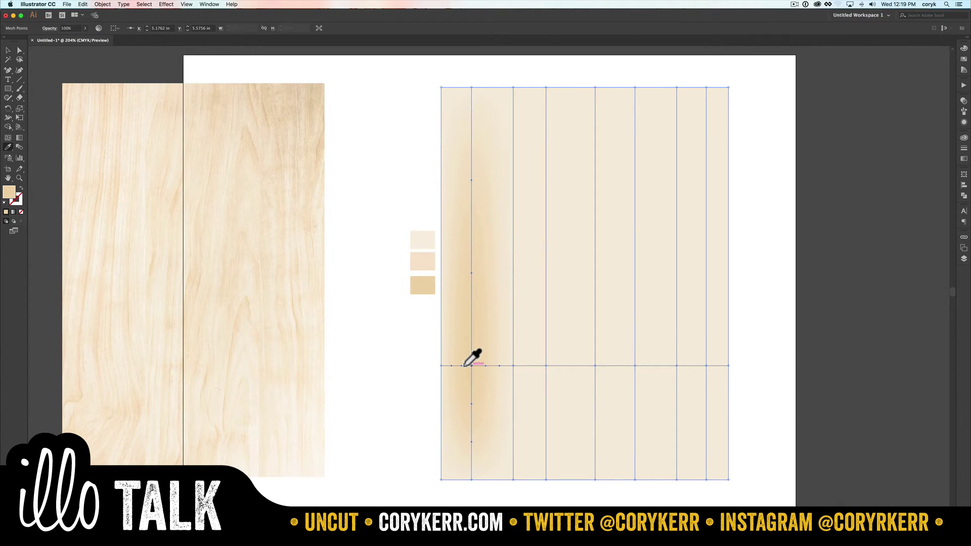
# Step: Color the mesh point where the horizontal mesh line meets the rectangle's left edge CMYK Red, and deselect the mesh
pyautogui.press('a')
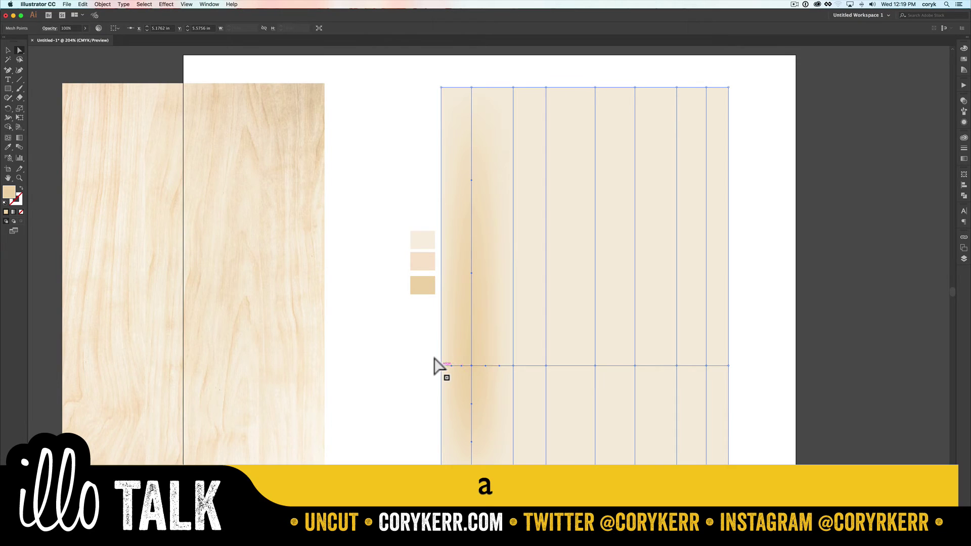
pyautogui.click(440, 365)
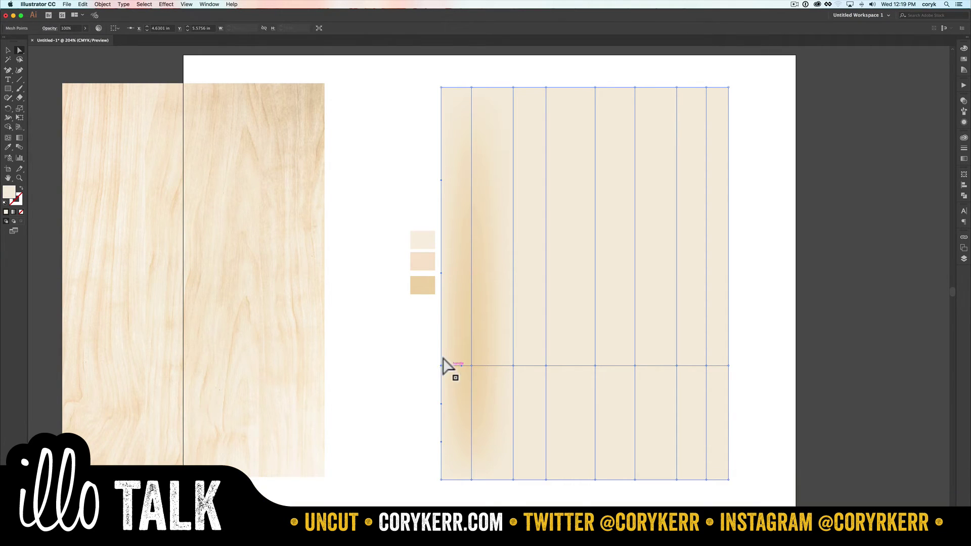
pyautogui.click(963, 59)
pyautogui.click(887, 68)
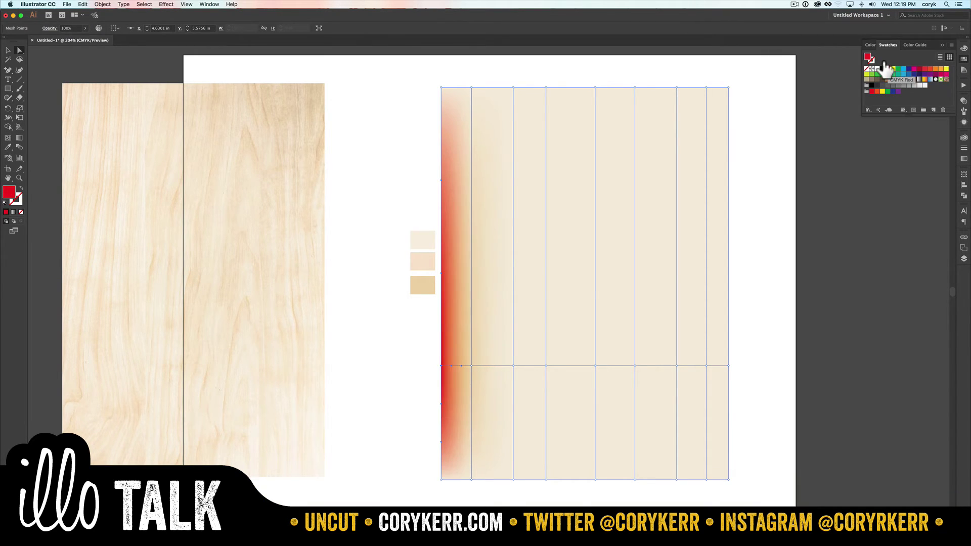
pyautogui.press('v')
pyautogui.click(420, 350)
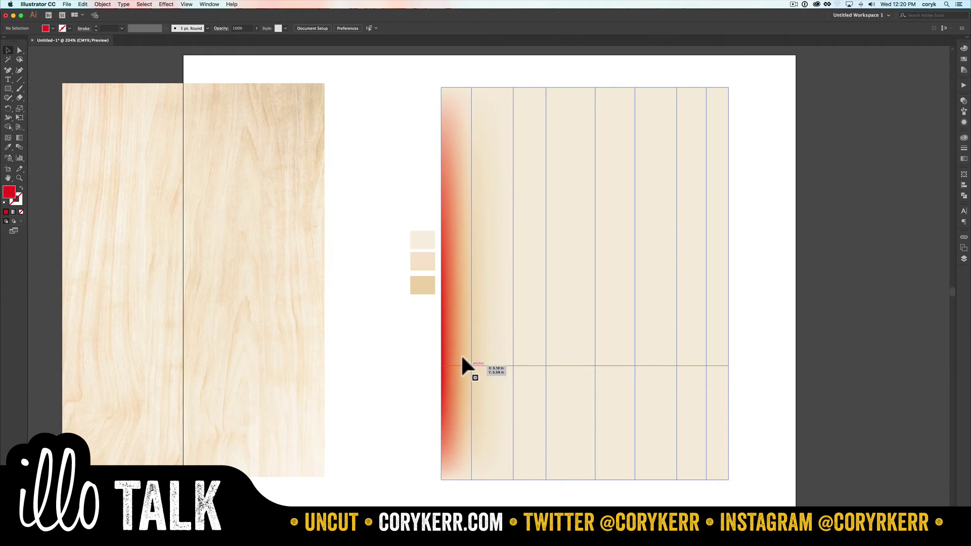
# Step: Recolor the red mesh point on the rectangle's left edge with the light cream swatch, without selecting the mesh
pyautogui.hscroll(1, 462, 361)
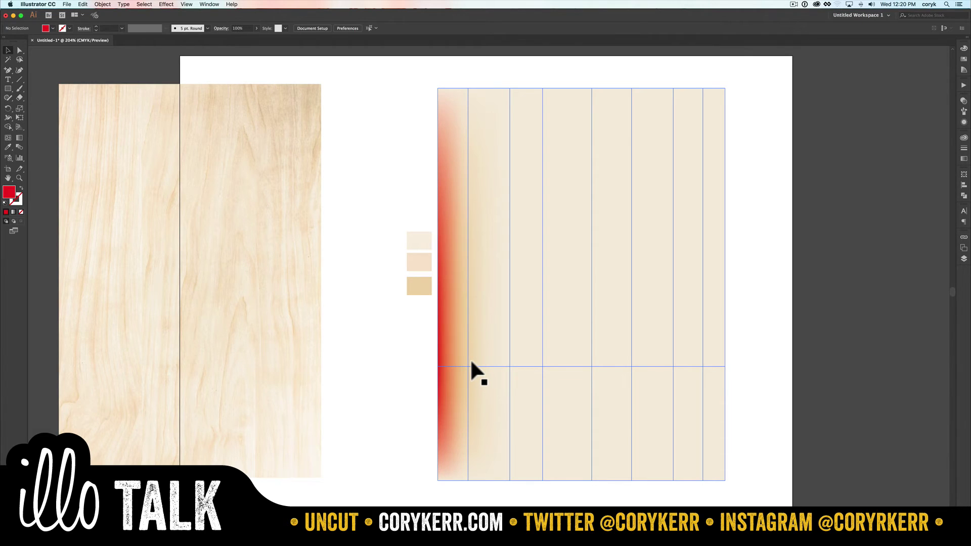
pyautogui.press('i')
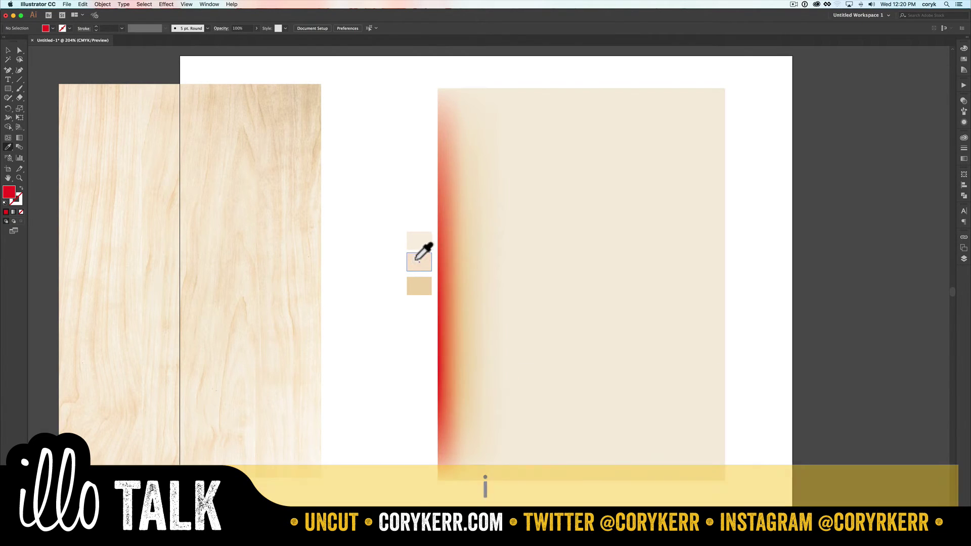
pyautogui.click(417, 241)
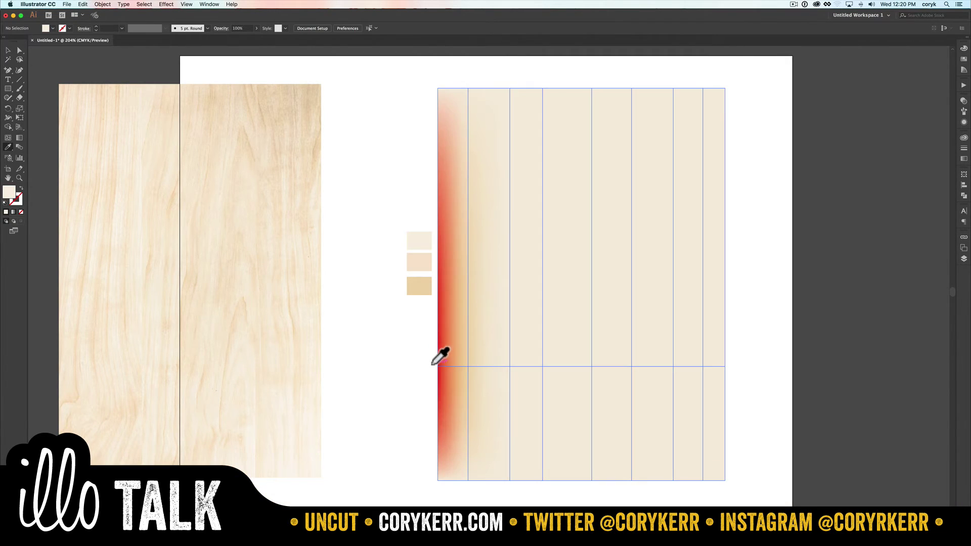
pyautogui.keyDown('alt'); pyautogui.click(432, 366); pyautogui.keyUp('alt')
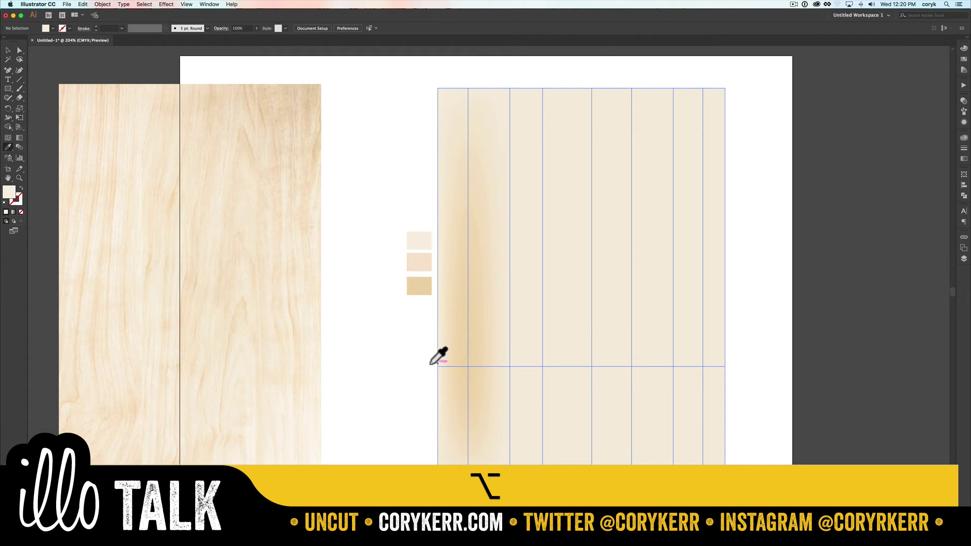
# Step: Apply the tan swatch to the third, fifth and seventh interior mesh points on the horizontal line, leaving the points between them cream
pyautogui.click(419, 285)
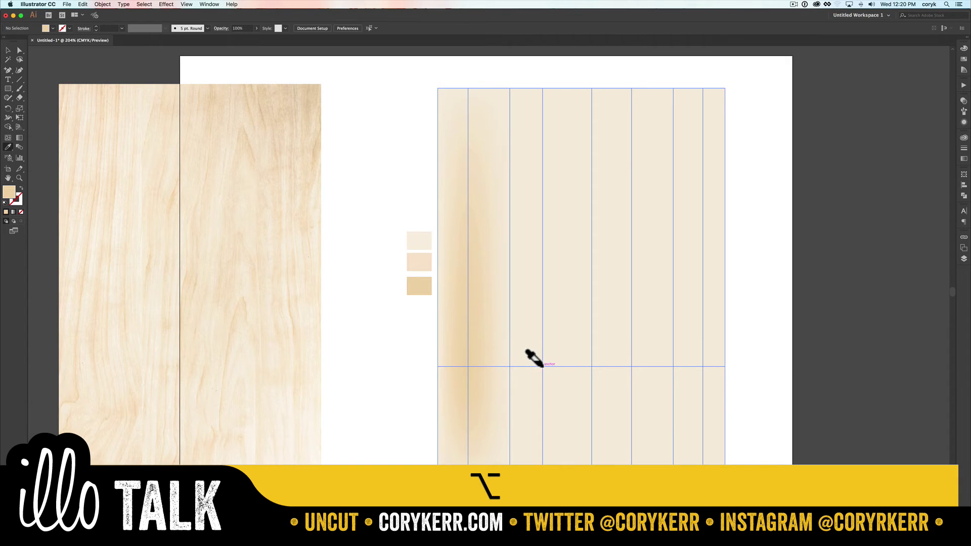
pyautogui.keyDown('alt'); pyautogui.click(542, 366); pyautogui.keyUp('alt')
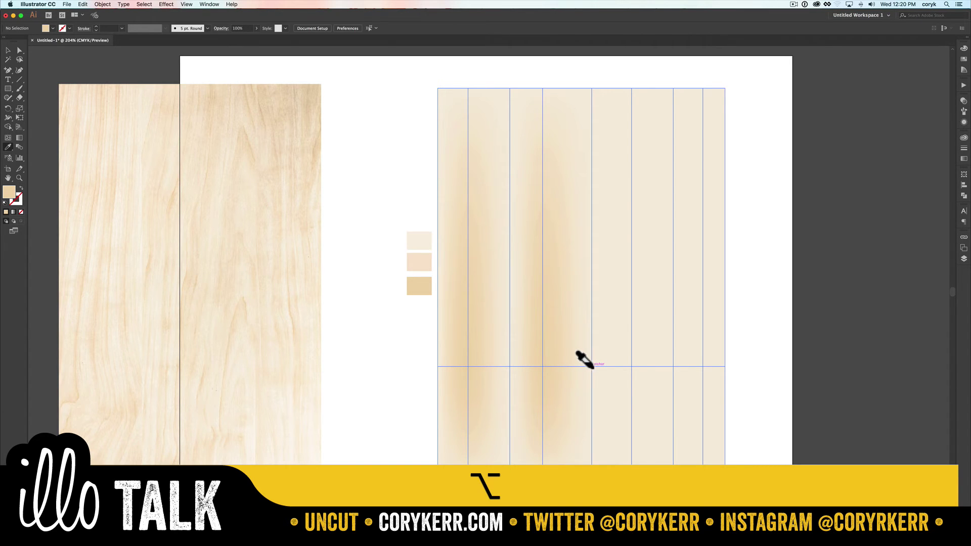
pyautogui.keyDown('alt'); pyautogui.click(592, 366); pyautogui.keyUp('alt')
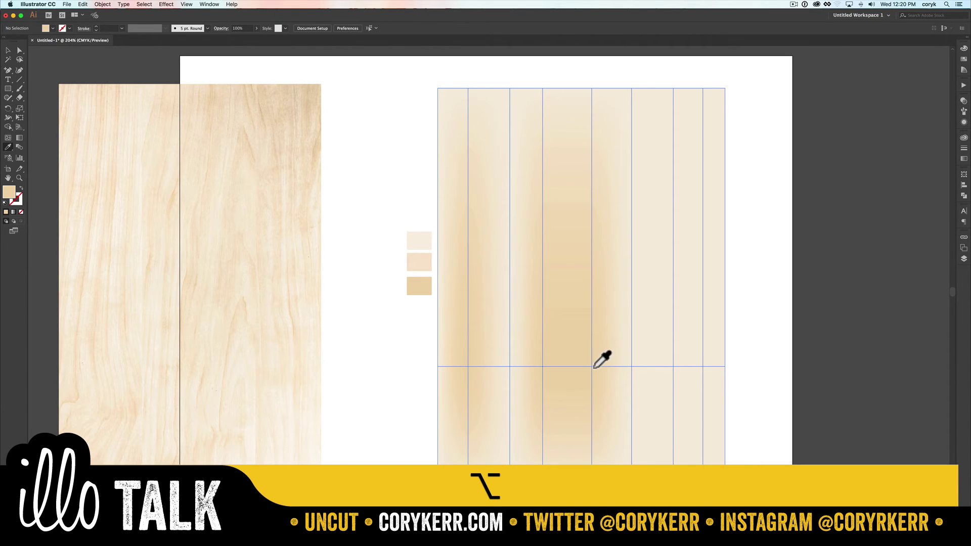
pyautogui.press('alt+super+z')
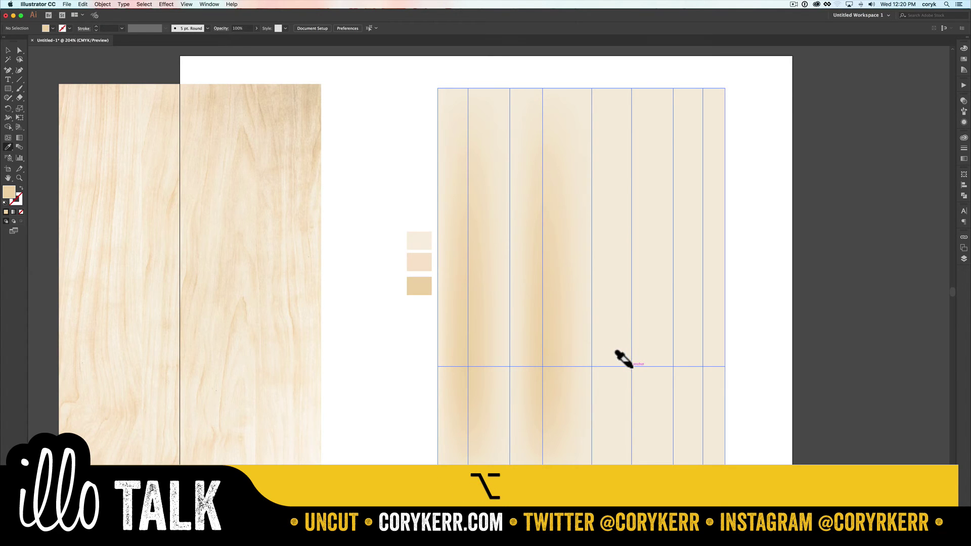
pyautogui.keyDown('alt'); pyautogui.click(631, 366); pyautogui.keyUp('alt')
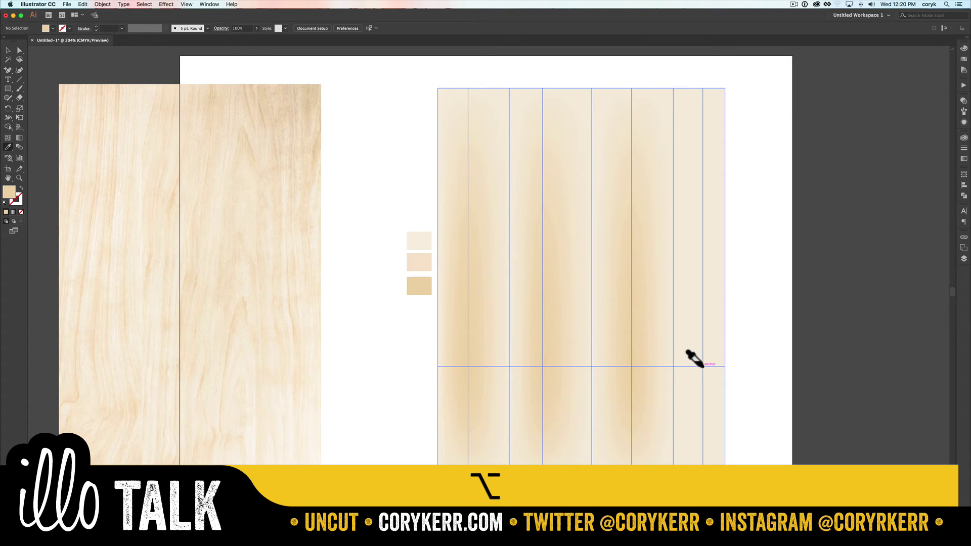
pyautogui.keyDown('alt'); pyautogui.click(702, 366); pyautogui.keyUp('alt')
pyautogui.keyDown('super'); pyautogui.click(194, 415); pyautogui.keyUp('super')
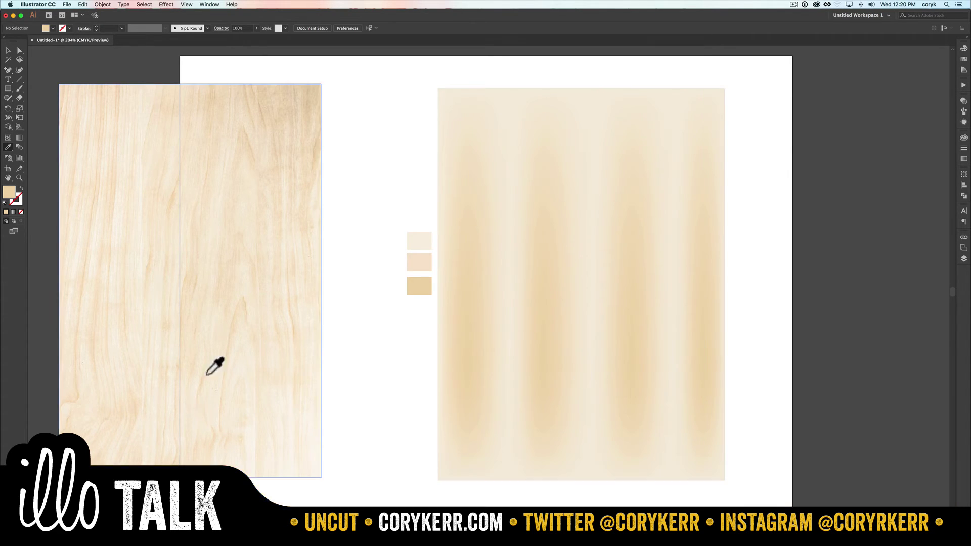
pyautogui.keyDown('super'); pyautogui.click(332, 365); pyautogui.keyUp('super')
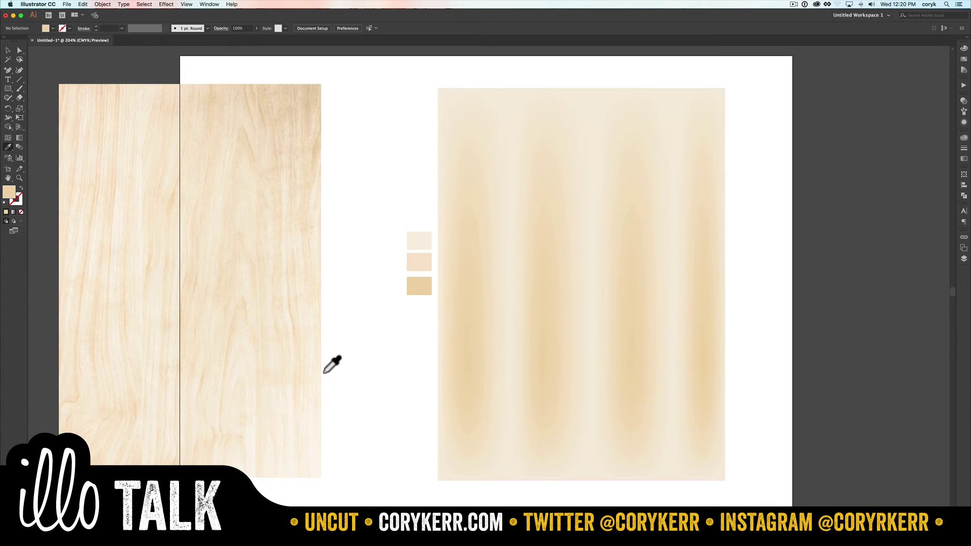
pyautogui.keyDown('super'); pyautogui.click(443, 359); pyautogui.keyUp('super')
# Step: Move the second interior mesh point close to the first and tilt its upper handle to the right, bending the vertical line, then deselect
pyautogui.press('a')
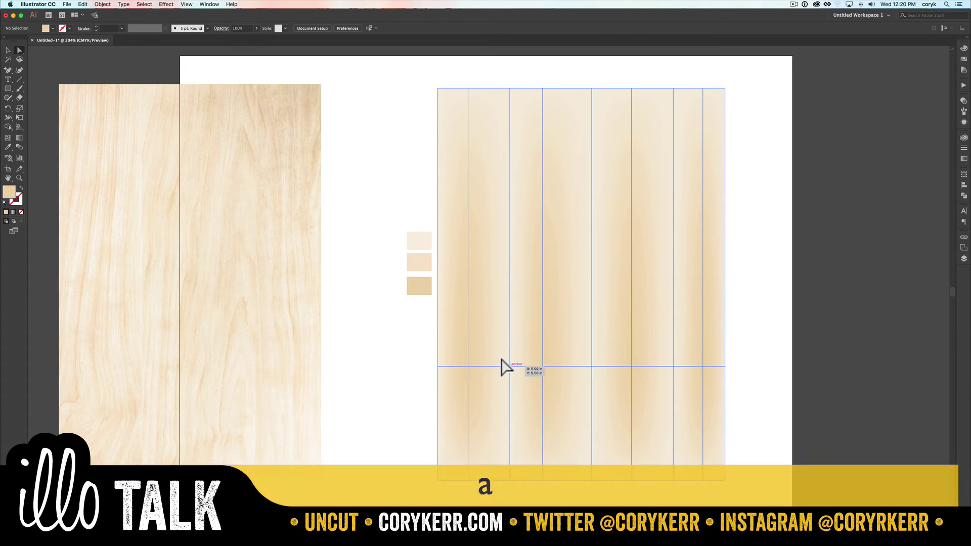
pyautogui.moveTo(501, 364); pyautogui.dragTo(480, 365)
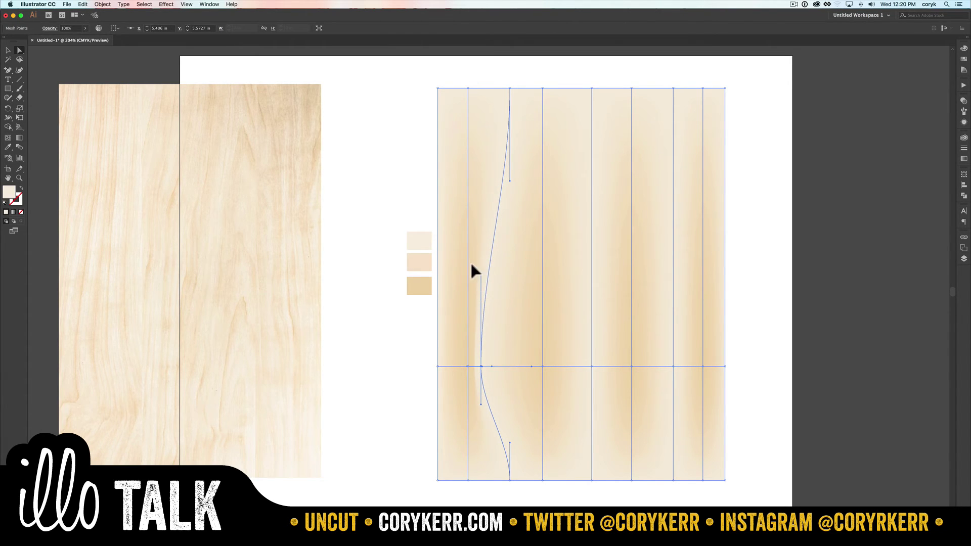
pyautogui.moveTo(479, 276); pyautogui.dragTo(515, 324)
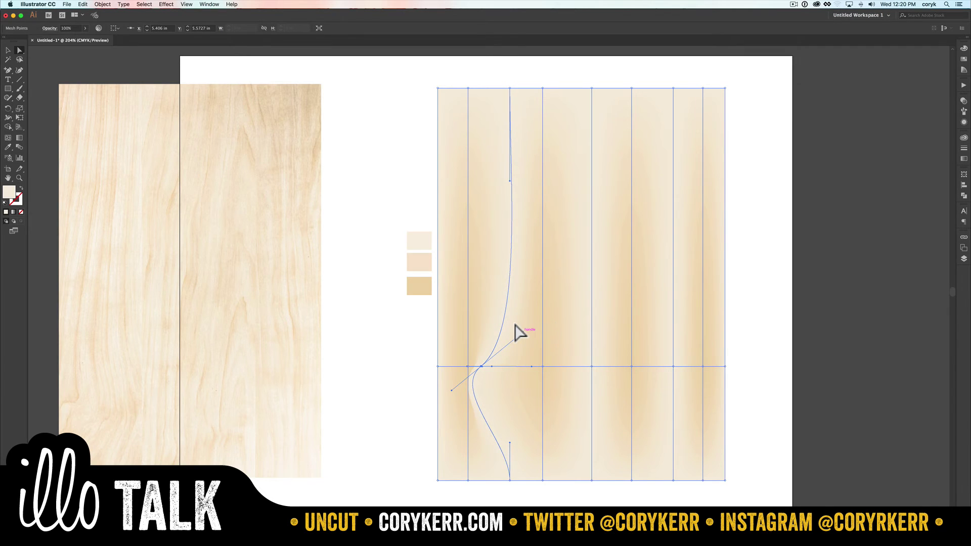
pyautogui.press('super+shift+a')
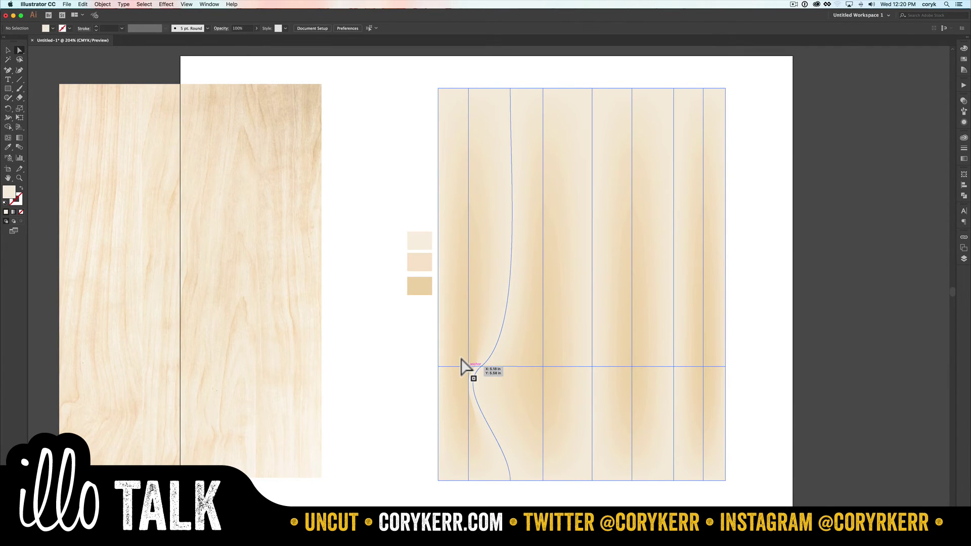
# Step: Pull new rotated handles out of the first and third interior mesh points with the Anchor Point tool to warp the grain
pyautogui.hotkey('shift', 'c')
pyautogui.moveTo(462, 363); pyautogui.dragTo(490, 289)
pyautogui.moveTo(542, 365); pyautogui.dragTo(501, 293)
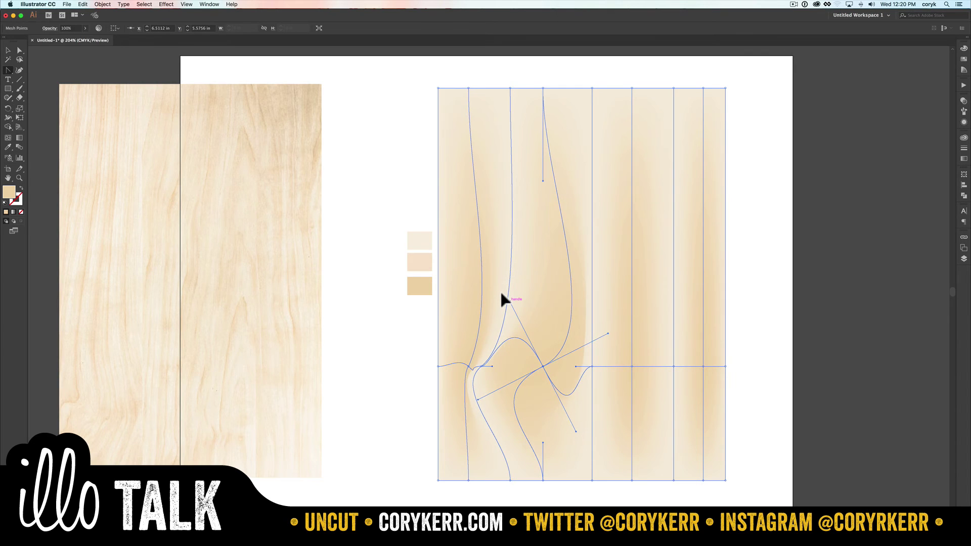
# Step: Shorten the upper handle of the third interior mesh point and move the point left and slightly down toward the second
pyautogui.press('a')
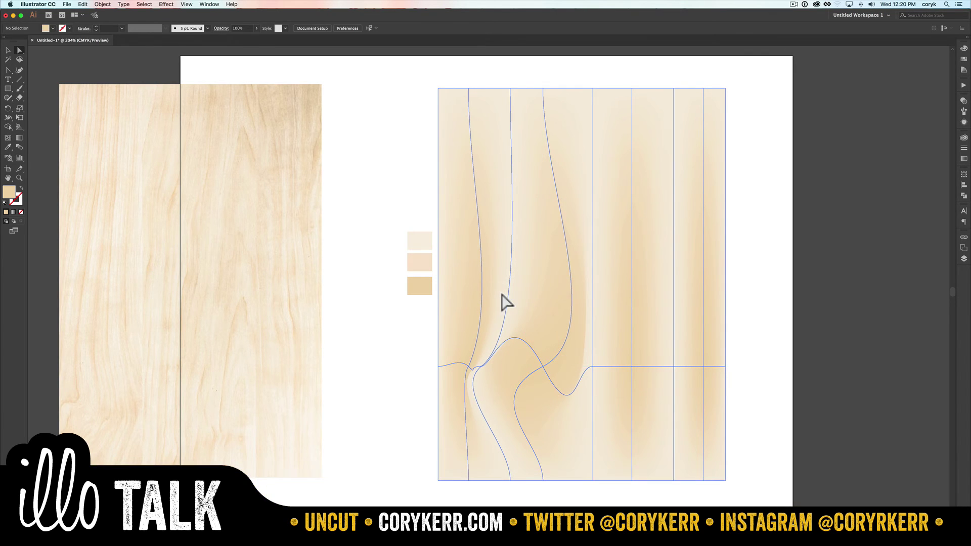
pyautogui.click(543, 366)
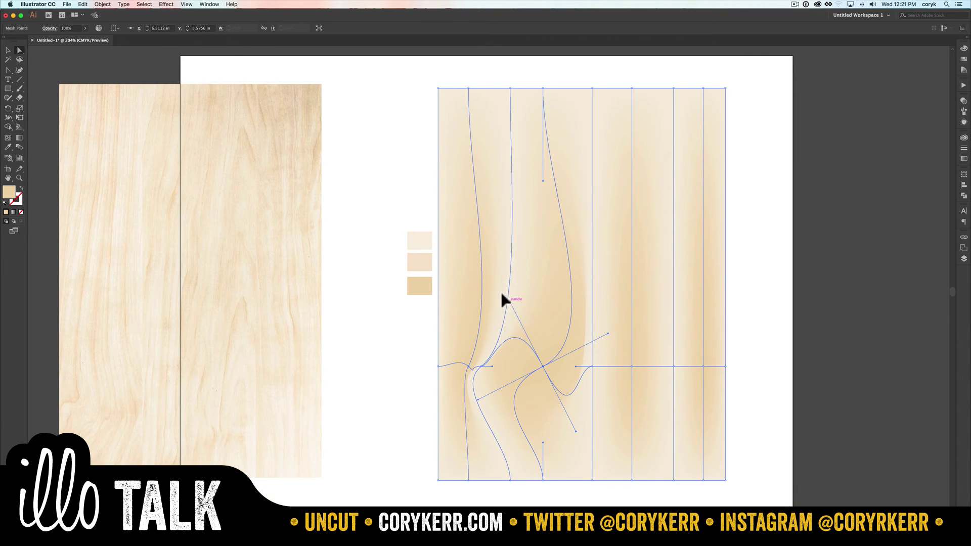
pyautogui.moveTo(502, 296); pyautogui.dragTo(516, 321)
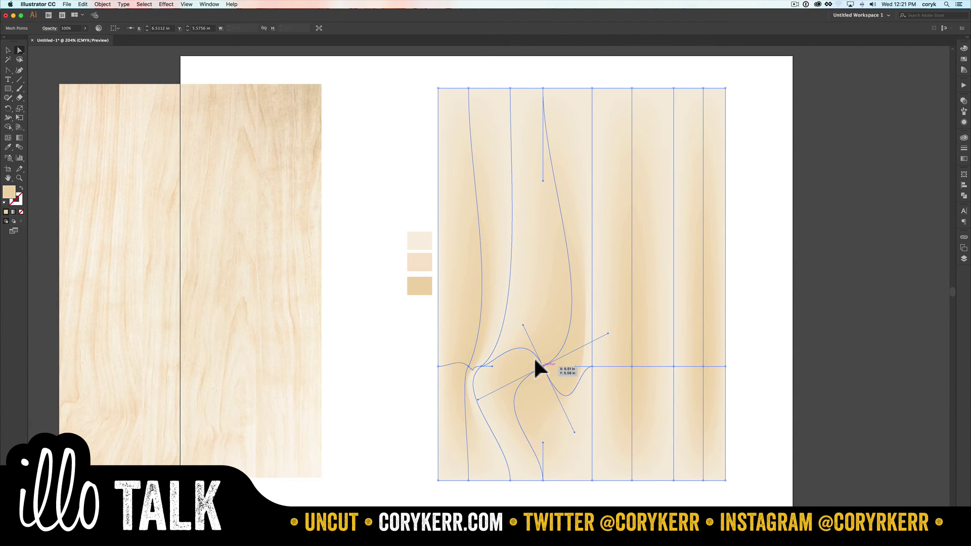
pyautogui.moveTo(534, 357); pyautogui.dragTo(512, 368)
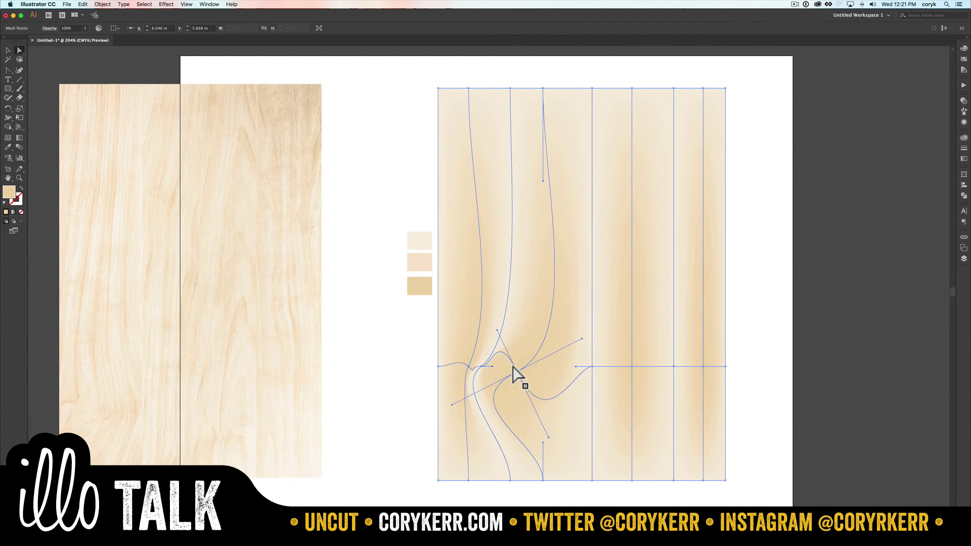
# Step: Draw a tan rectangle about 5.09 in wide and 5.66 in high in the empty area right of the artboard
pyautogui.press('space')
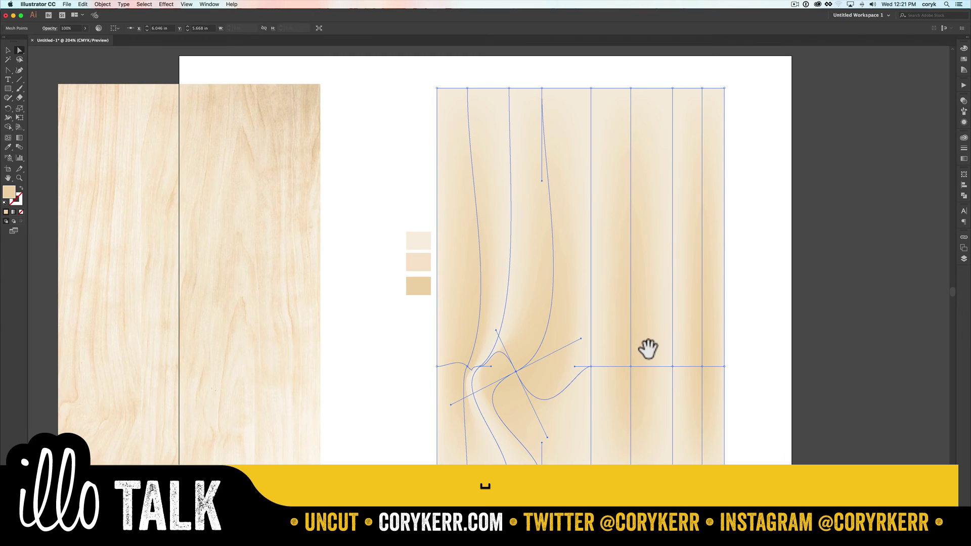
pyautogui.moveTo(573, 359); pyautogui.dragTo(400, 360)
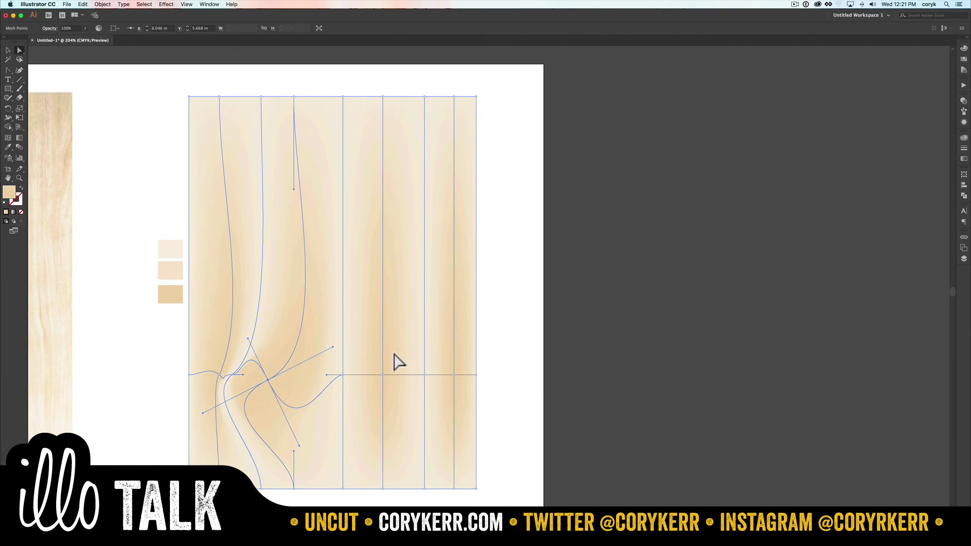
pyautogui.press('m')
pyautogui.moveTo(593, 174)
pyautogui.mouseDown()
pyautogui.moveTo(873, 493)
pyautogui.moveTo(870, 483)
pyautogui.mouseUp()
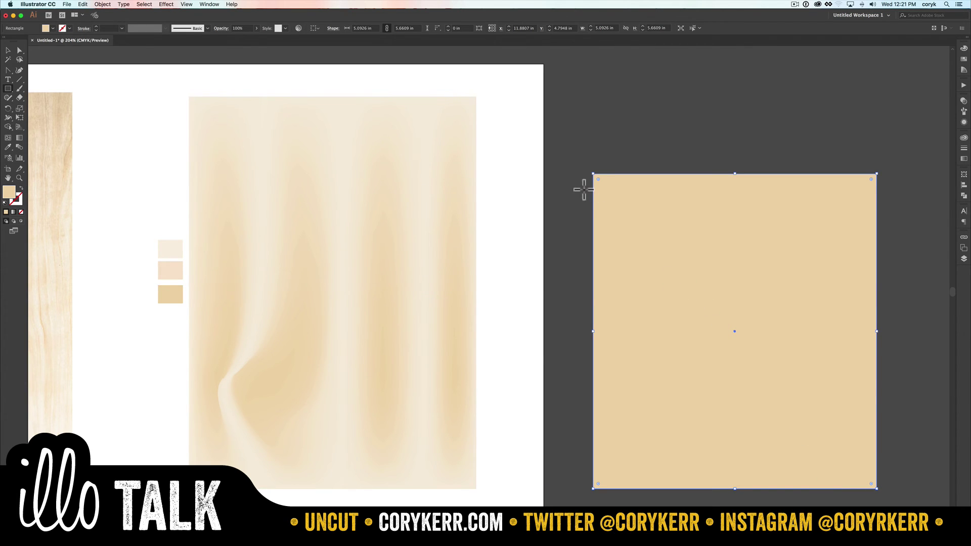
# Step: Convert the two upper corners of the tan rectangle into smooth curves with the Anchor Point tool
pyautogui.hotkey('shift', 'c')
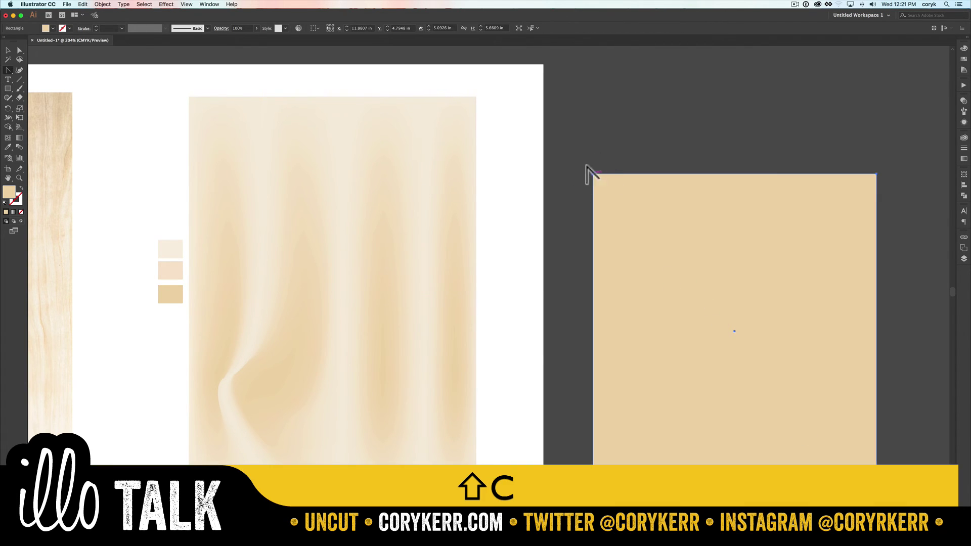
pyautogui.moveTo(593, 174); pyautogui.dragTo(681, 125)
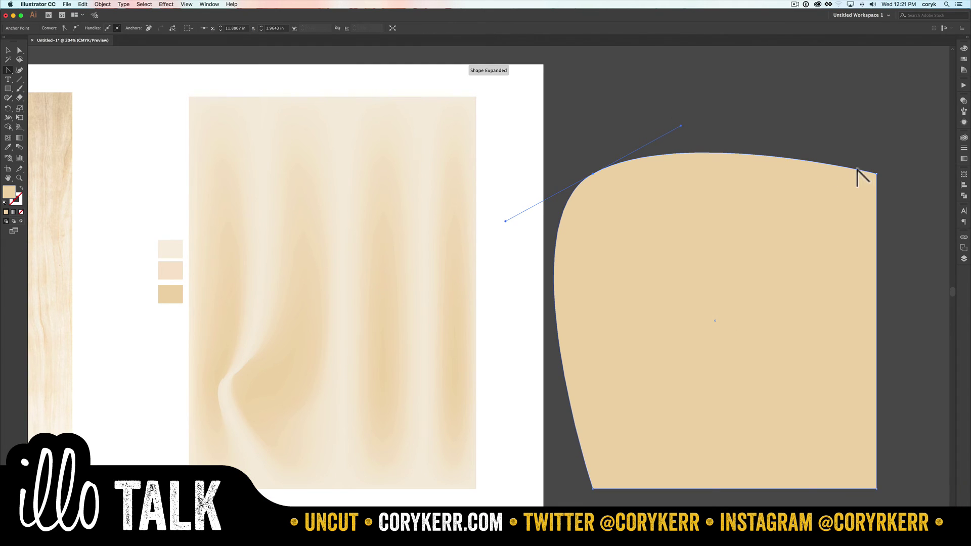
pyautogui.moveTo(870, 170); pyautogui.dragTo(948, 248)
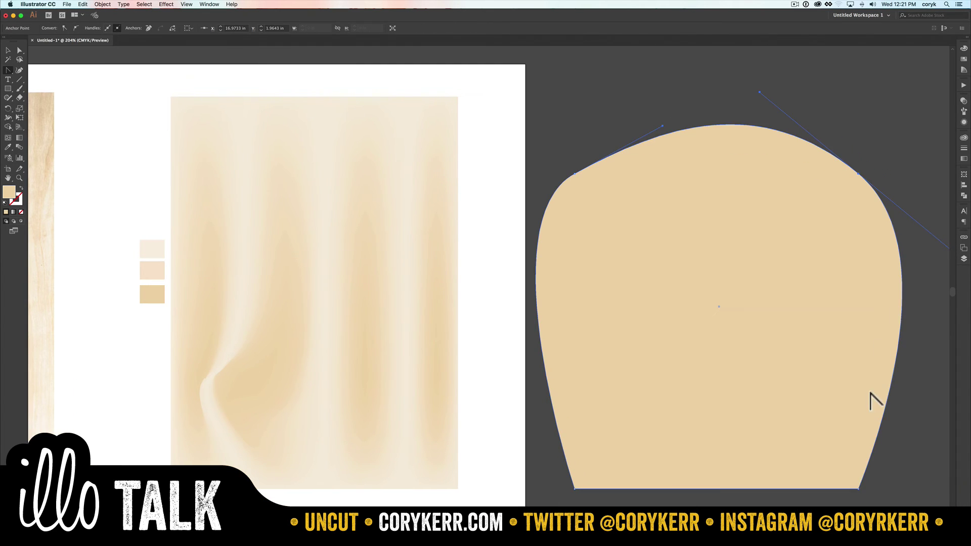
# Step: Smooth the tan shape's two lower corners with the Anchor Point tool and add three mesh points at its lower left, center and right side
pyautogui.moveTo(858, 488); pyautogui.dragTo(789, 512)
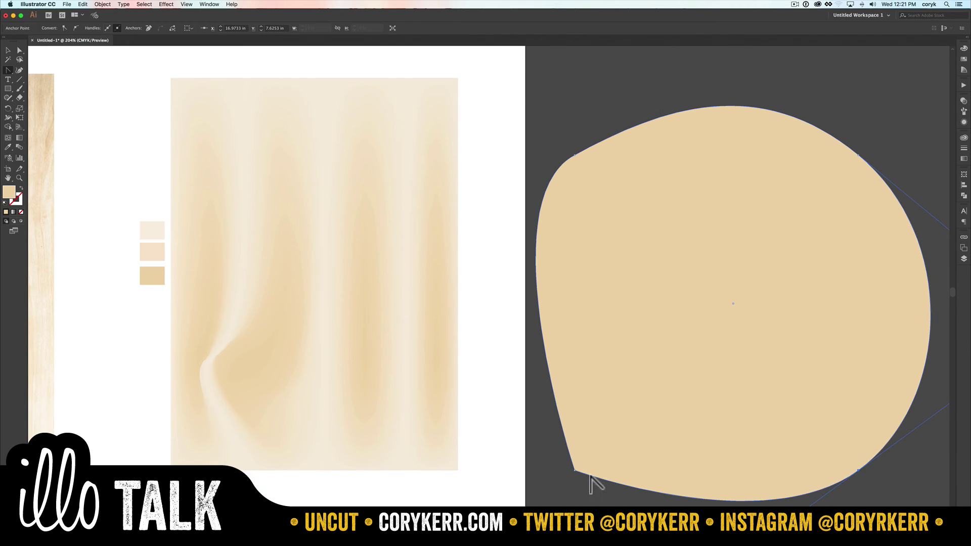
pyautogui.moveTo(575, 470); pyautogui.dragTo(526, 408)
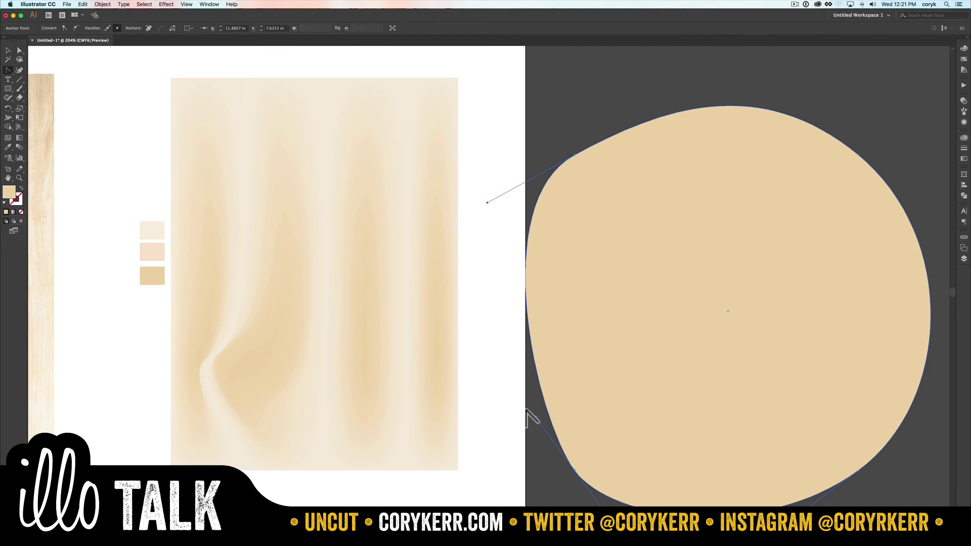
pyautogui.press('u')
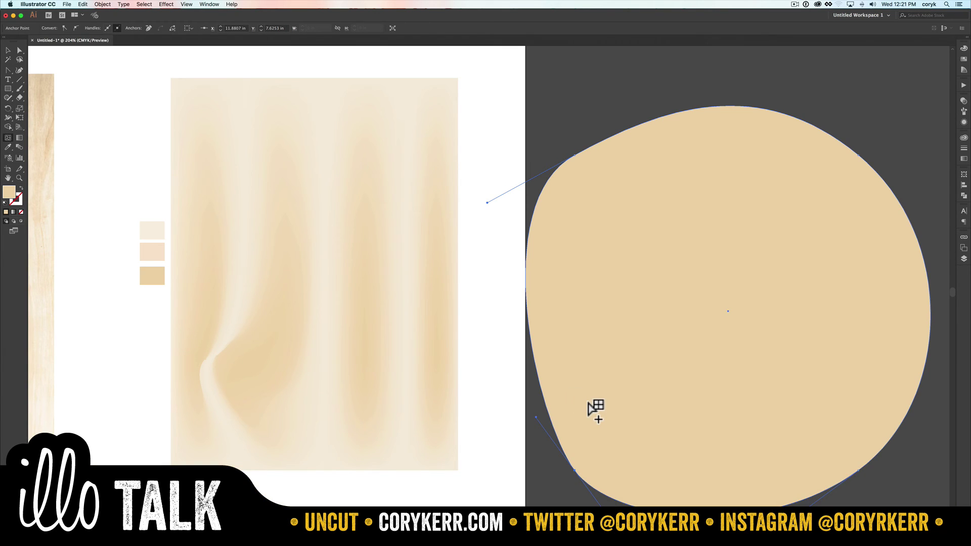
pyautogui.click(589, 404)
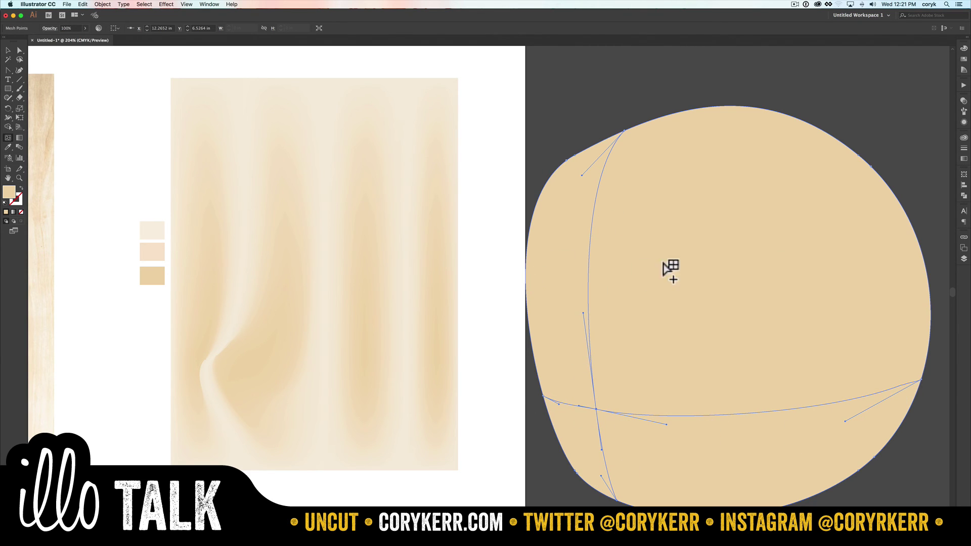
pyautogui.click(720, 306)
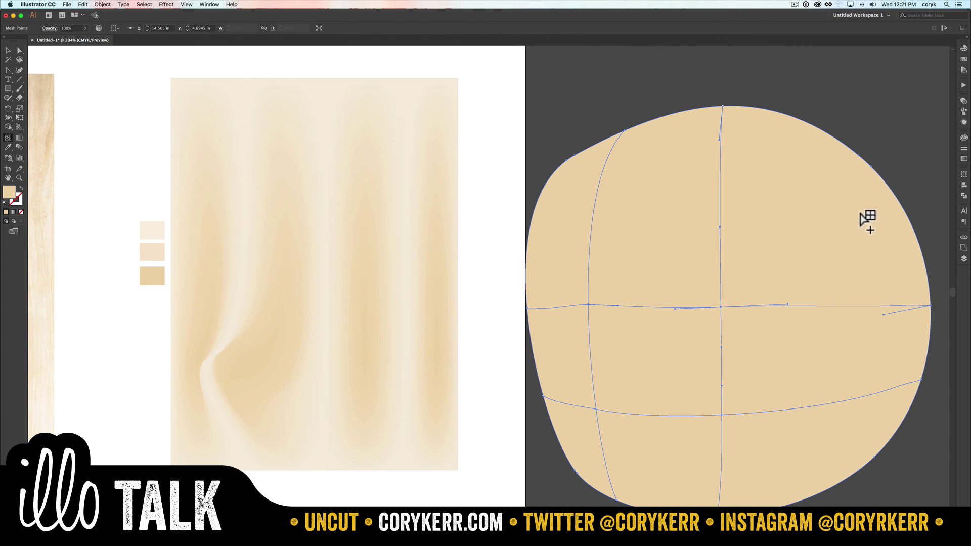
pyautogui.click(884, 306)
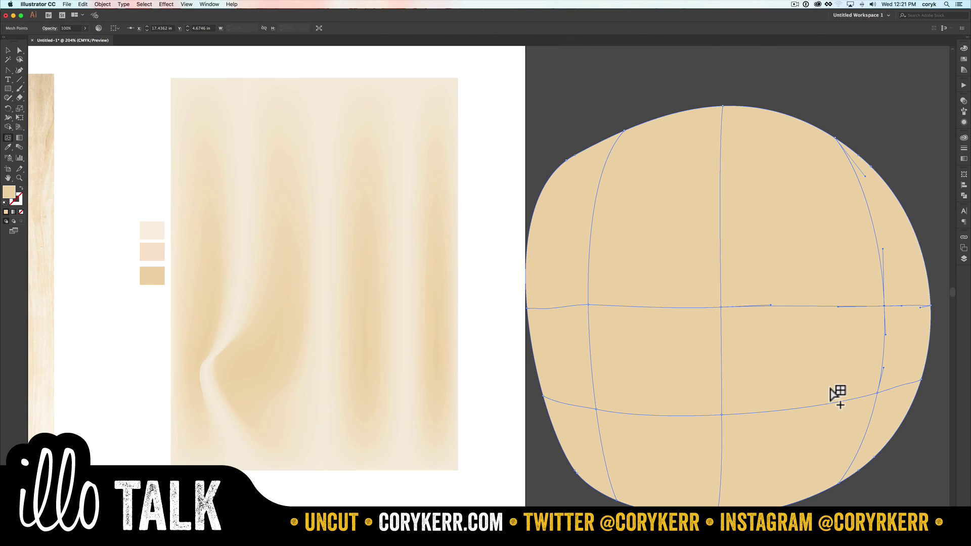
# Step: Recolor the tan shape's mesh point left of center with about 89% magenta and move that point slightly down and right
pyautogui.press('a')
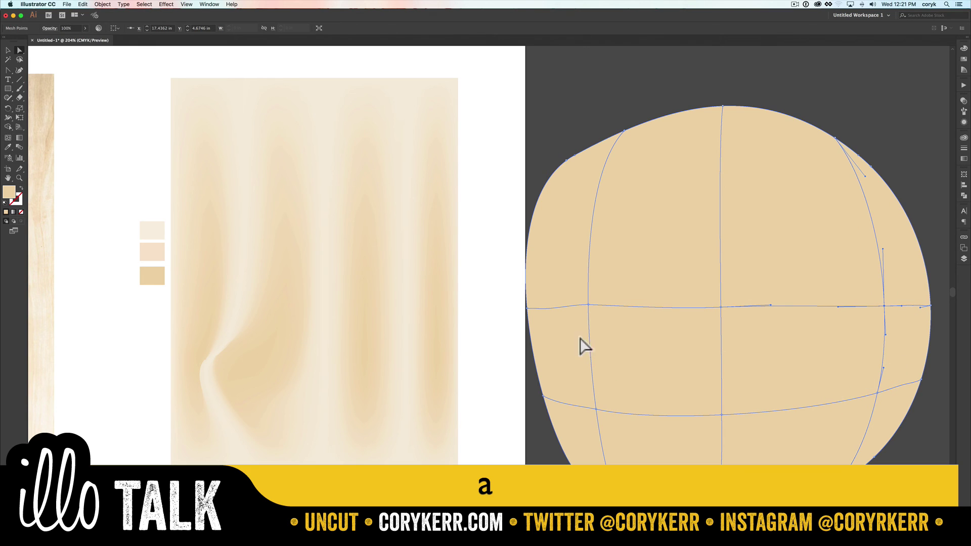
pyautogui.click(580, 298)
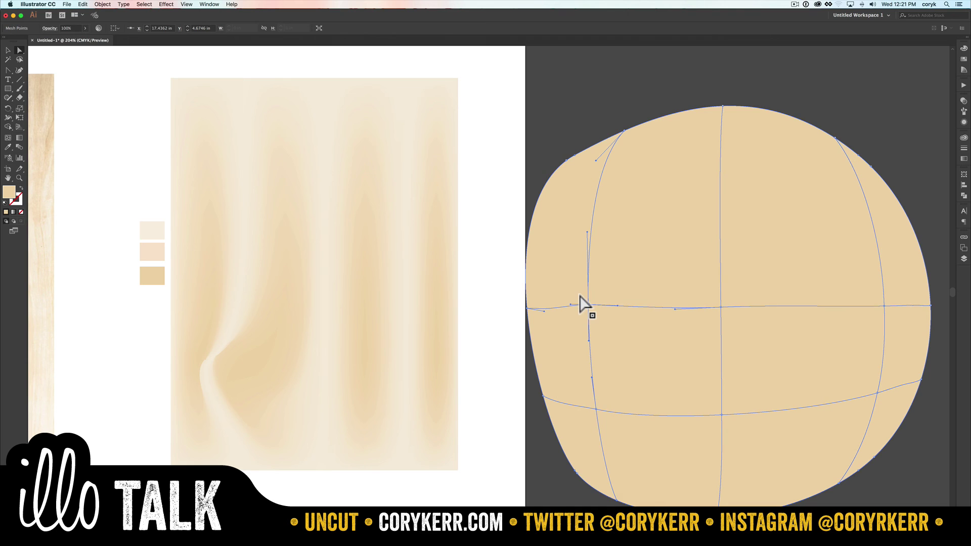
pyautogui.click(962, 49)
pyautogui.click(925, 67)
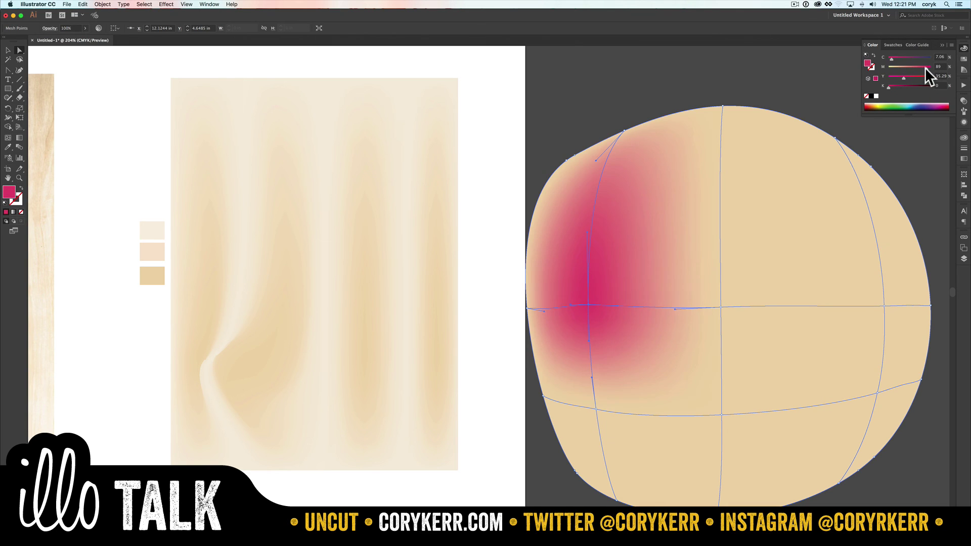
pyautogui.moveTo(584, 301); pyautogui.dragTo(619, 323)
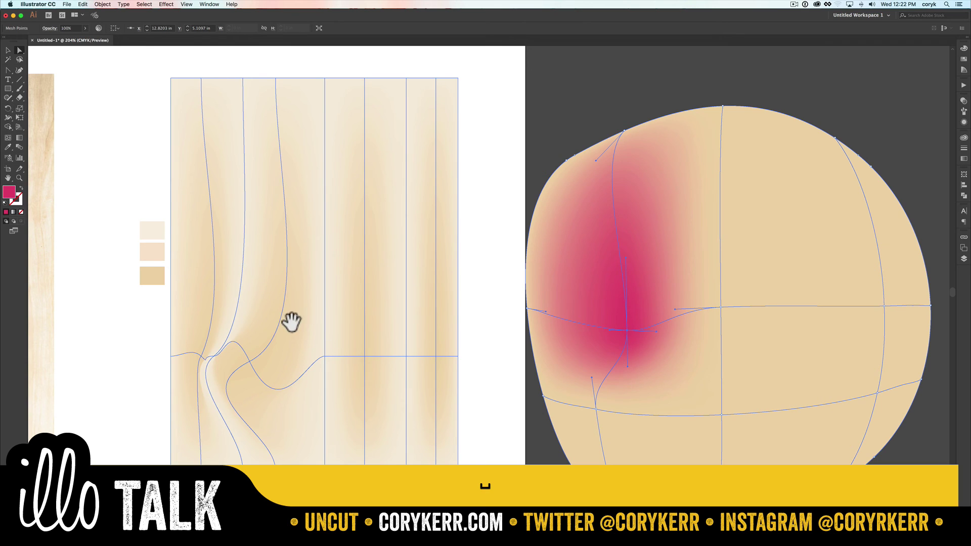
# Step: Deselect the artwork and examine the grain pattern in the right half of the wood reference photo up close
pyautogui.moveTo(293, 321); pyautogui.dragTo(604, 332)
pyautogui.press('v')
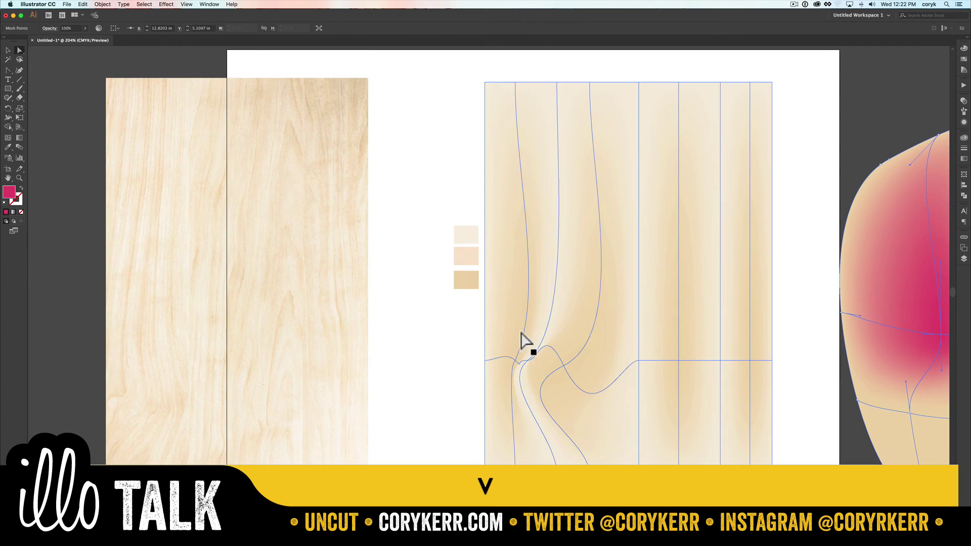
pyautogui.click(389, 357)
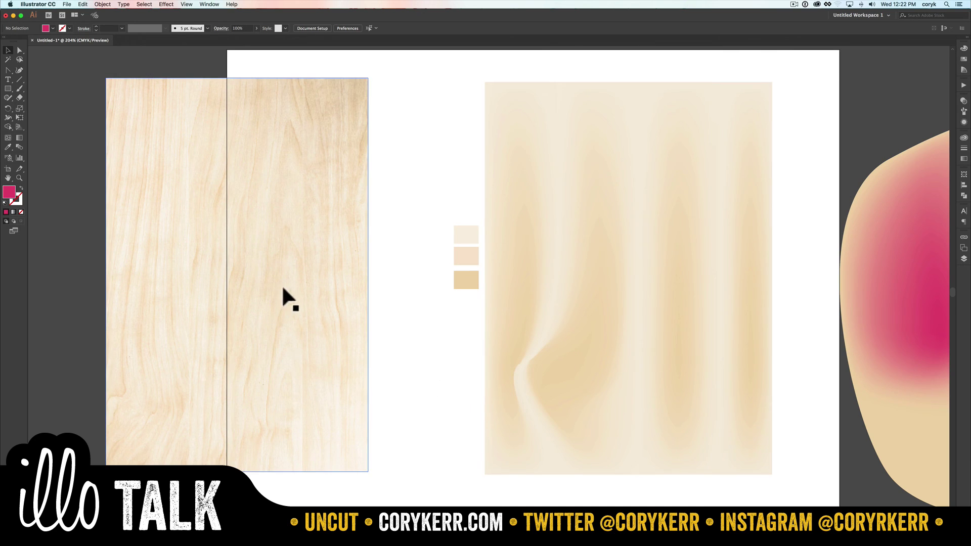
pyautogui.press('z')
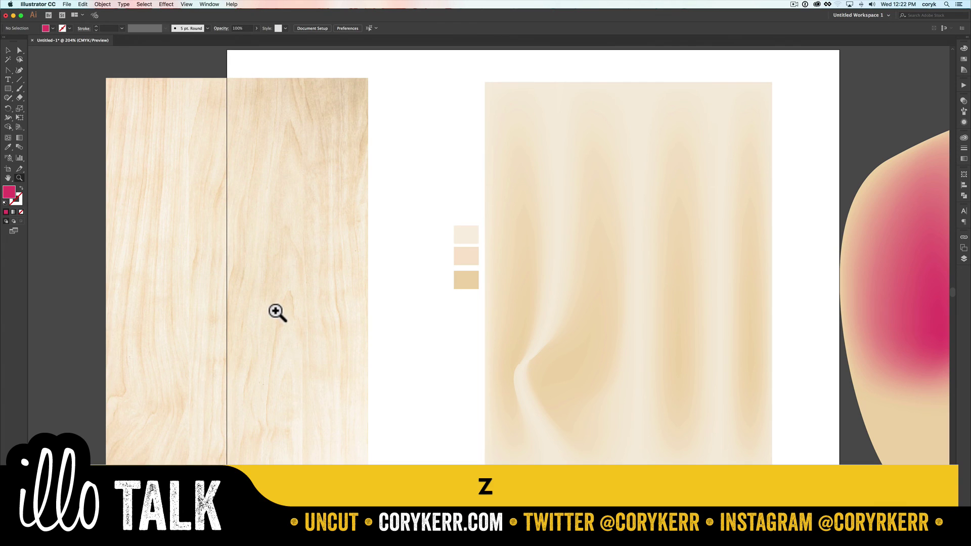
pyautogui.moveTo(249, 282); pyautogui.dragTo(392, 411)
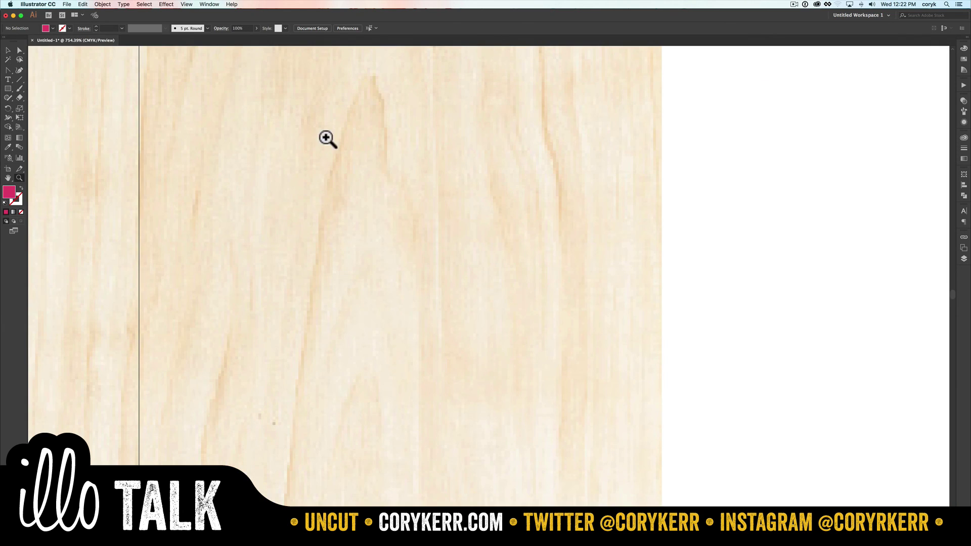